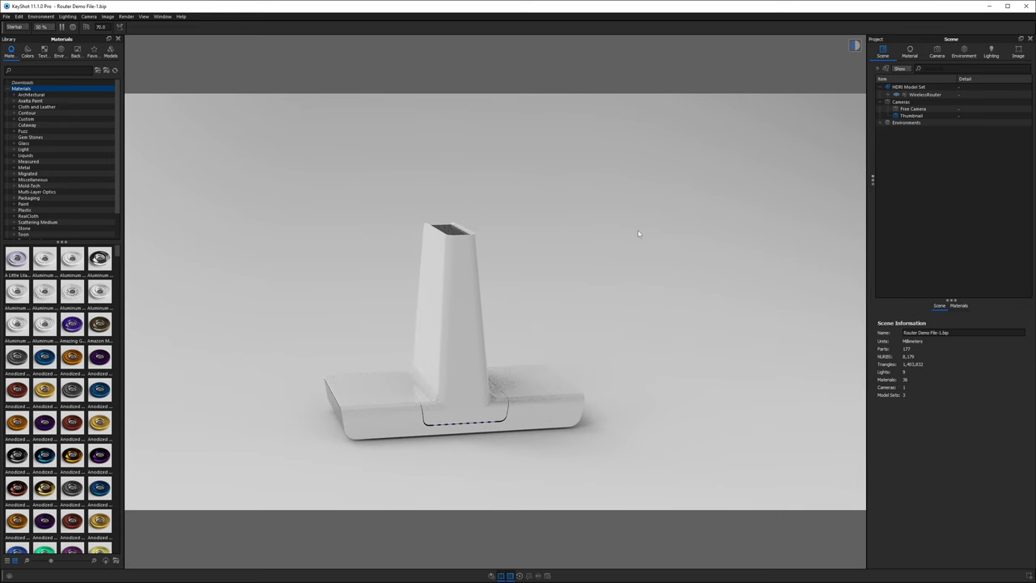
Add a plane and place it raised beside the router, tilted about -60° around Z to face it
key(Return)
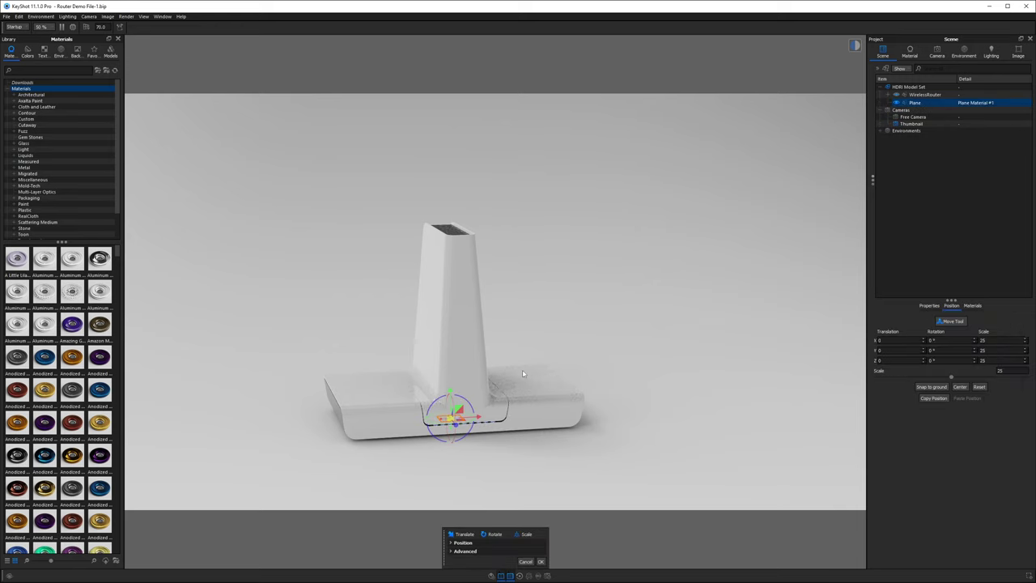
drag(460, 411, 702, 157)
click(541, 561)
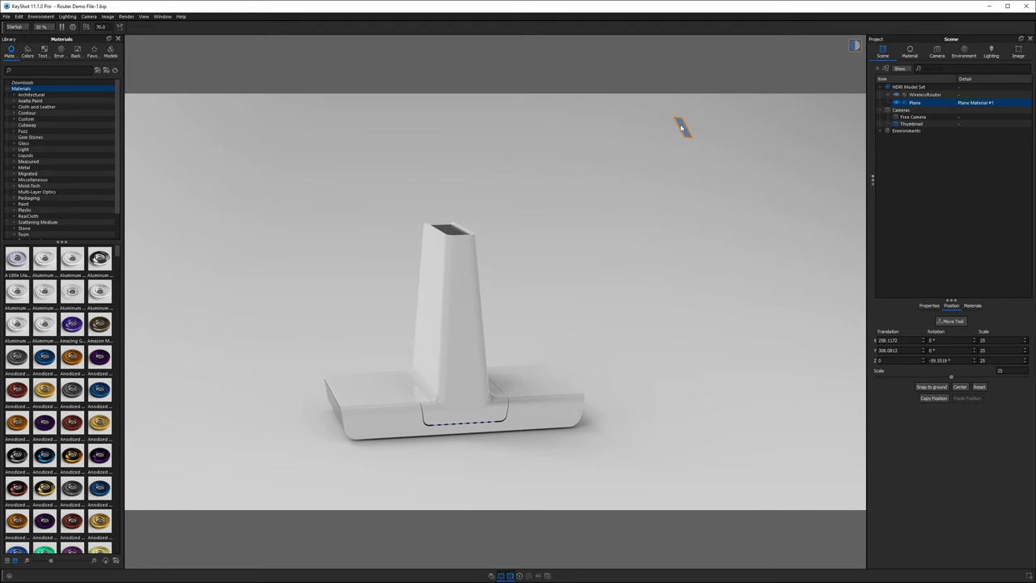
Turn the plane into a light by changing its material type to Area Light
double_click(681, 127)
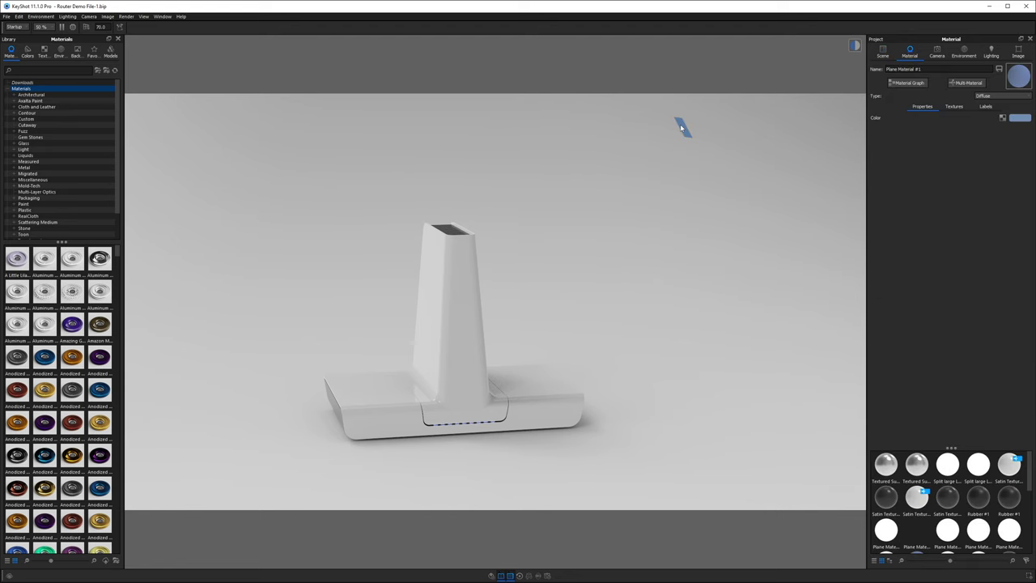
click(982, 95)
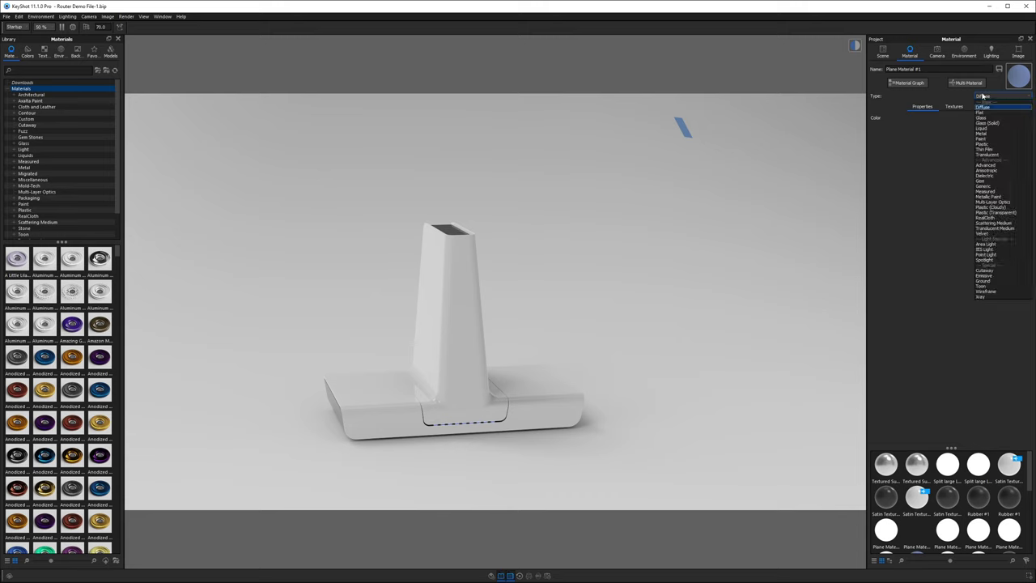
click(985, 243)
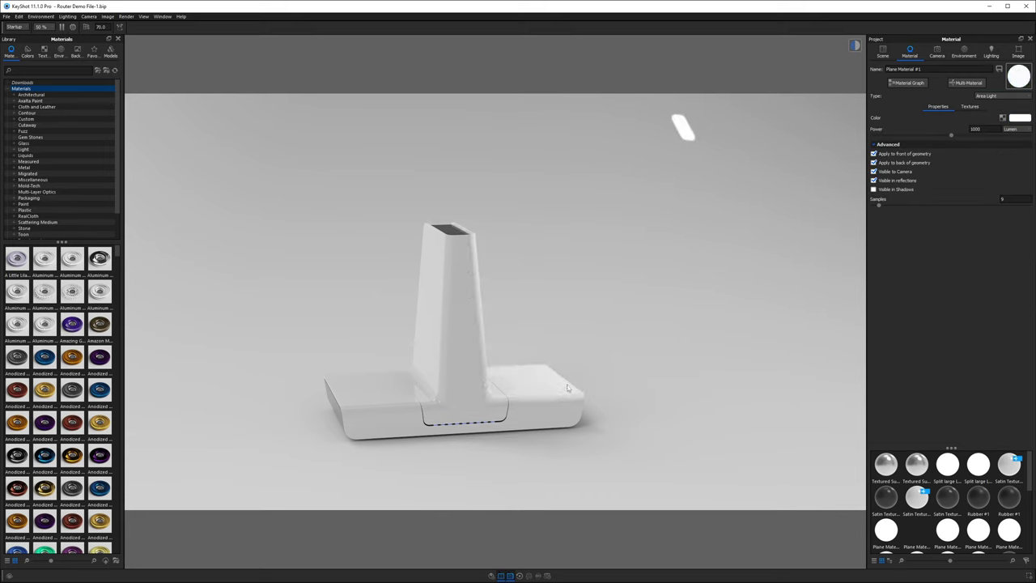
scroll(693, 260, down, 1)
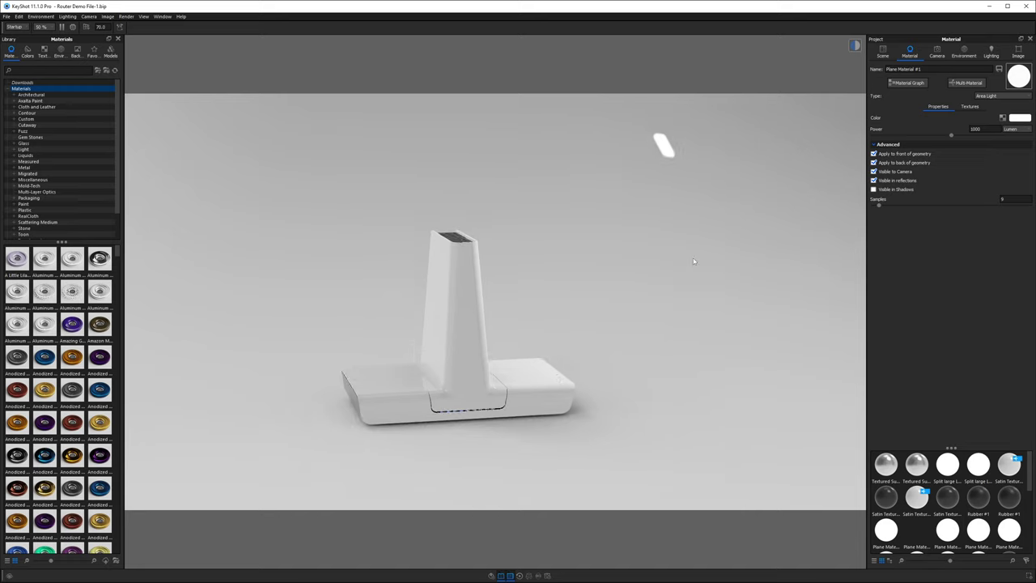
Lower the environment brightness to 0.086 and switch the lighting preset to Product
click(964, 52)
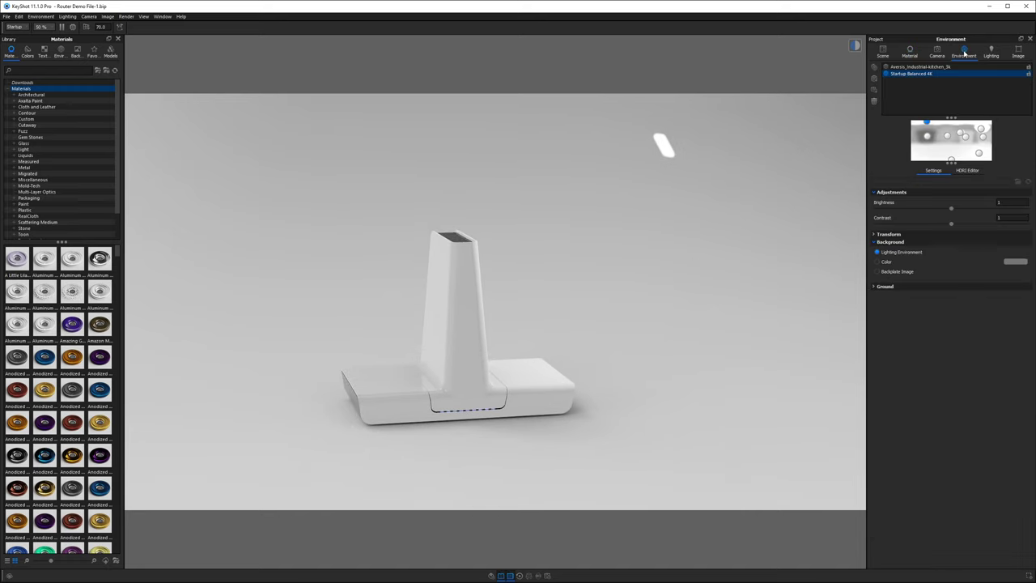
drag(953, 210, 941, 209)
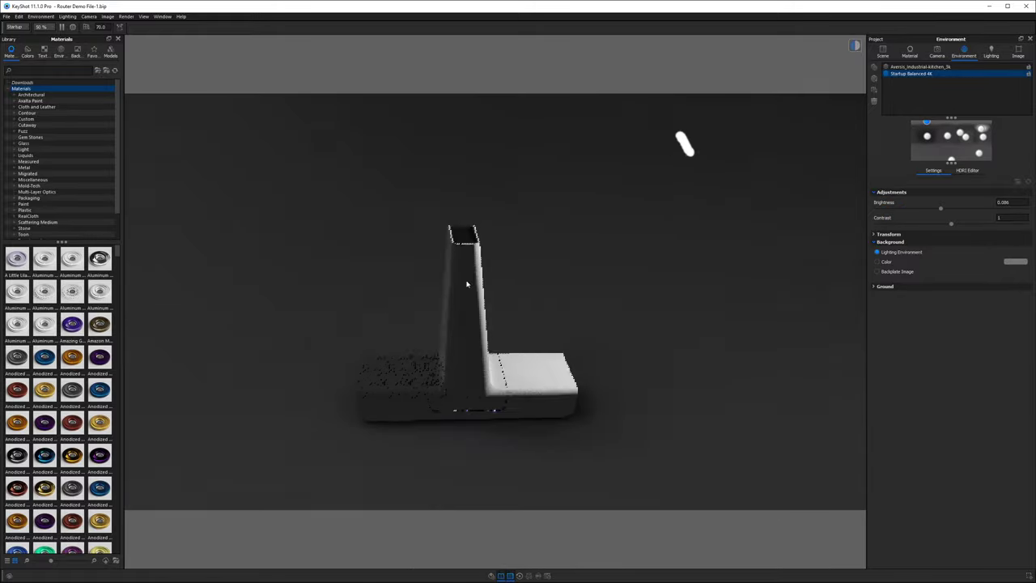
drag(467, 284, 559, 282)
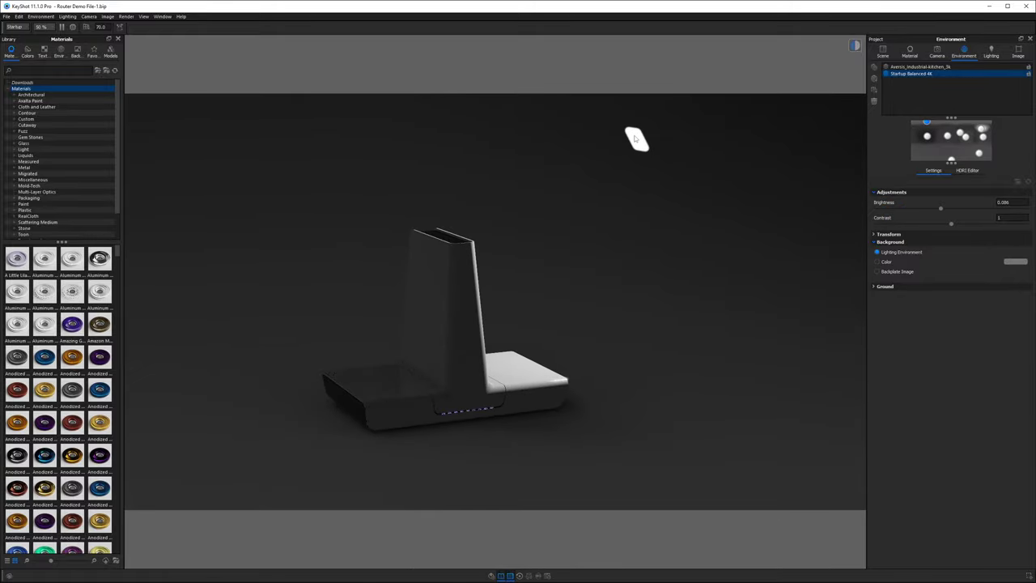
drag(645, 213, 659, 201)
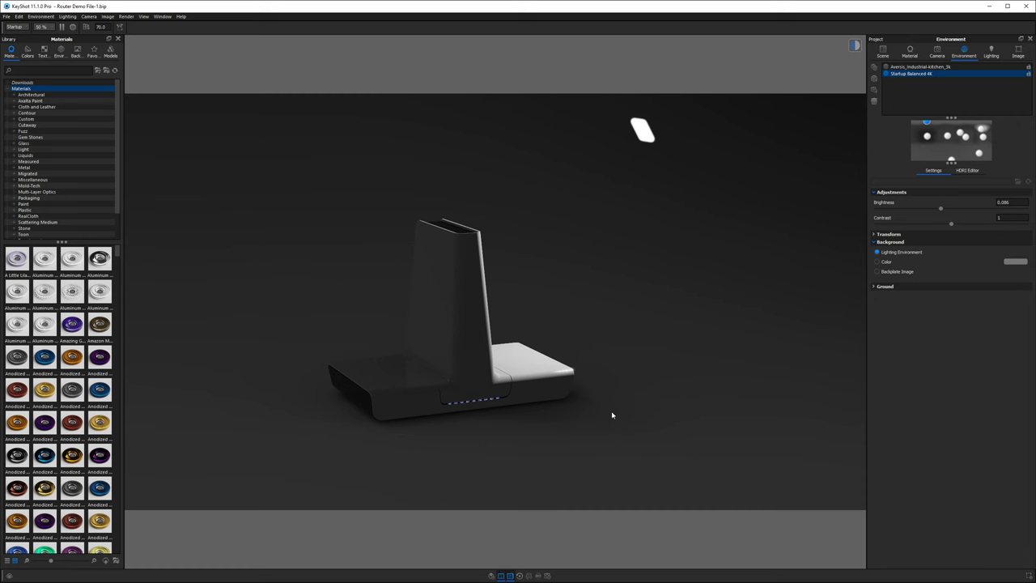
click(991, 53)
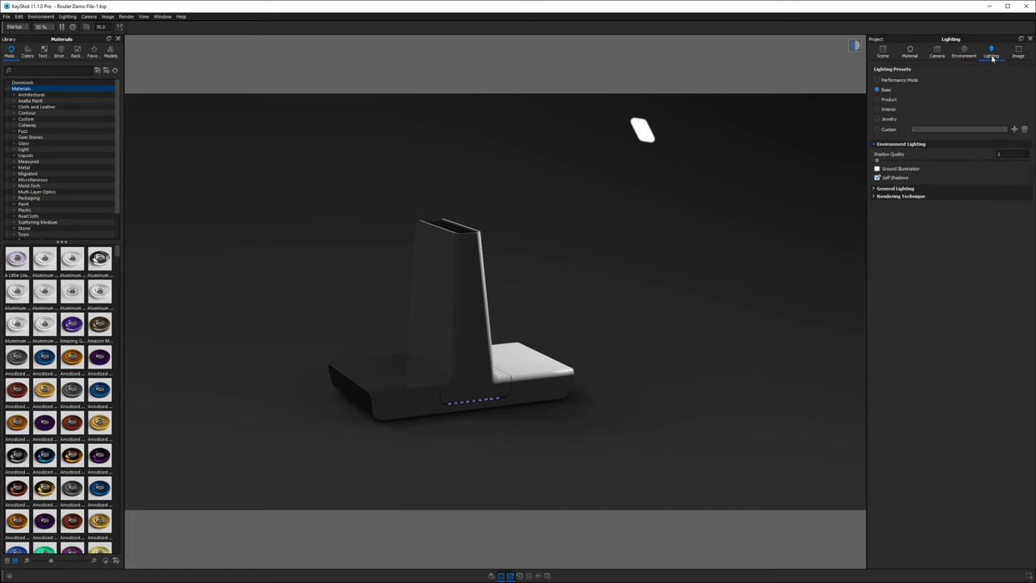
click(888, 99)
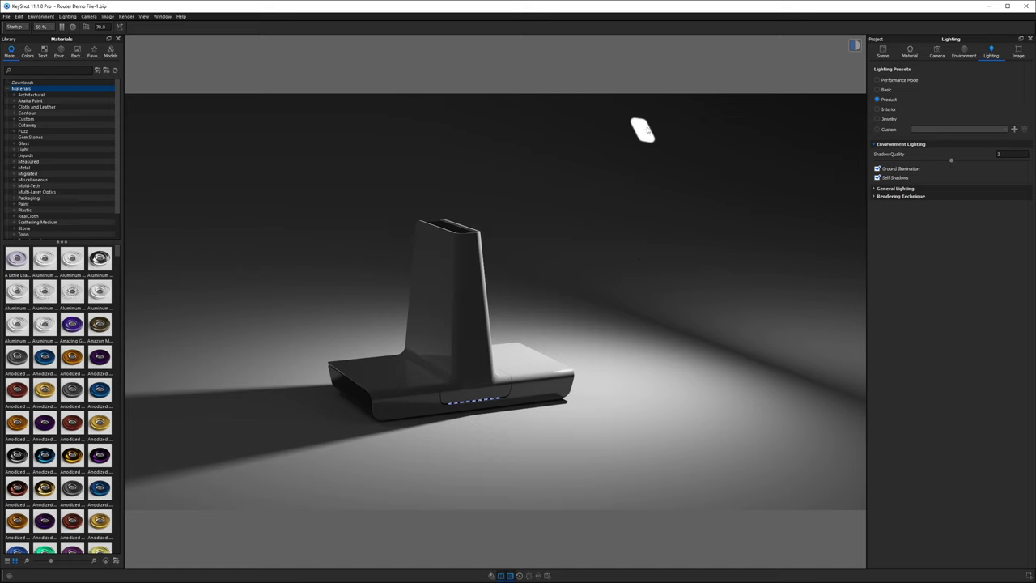
Move the area light about 190 mm along Z towards the router's front and try a larger size before keeping it small
key(ctrl+d)
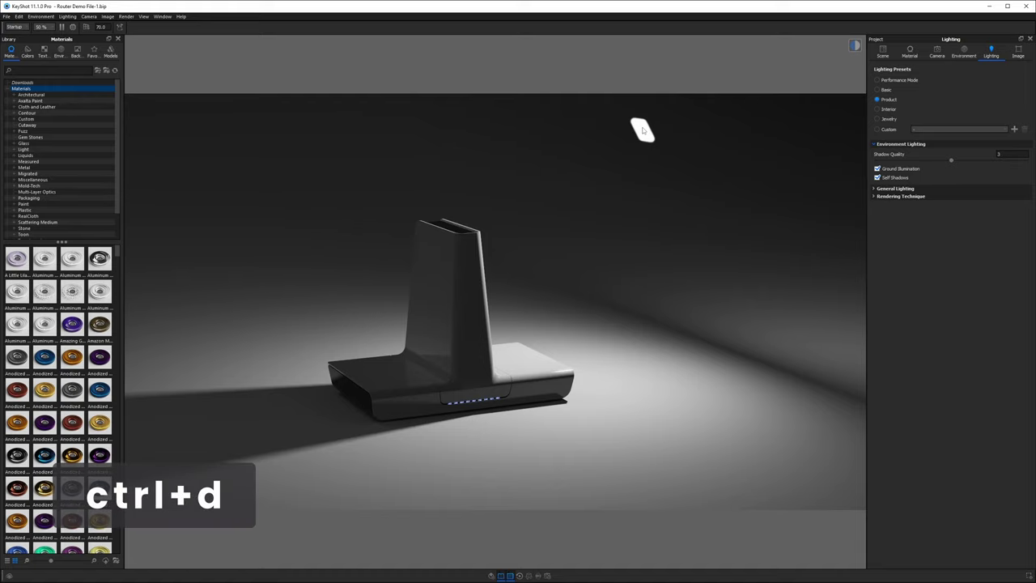
drag(656, 134, 725, 234)
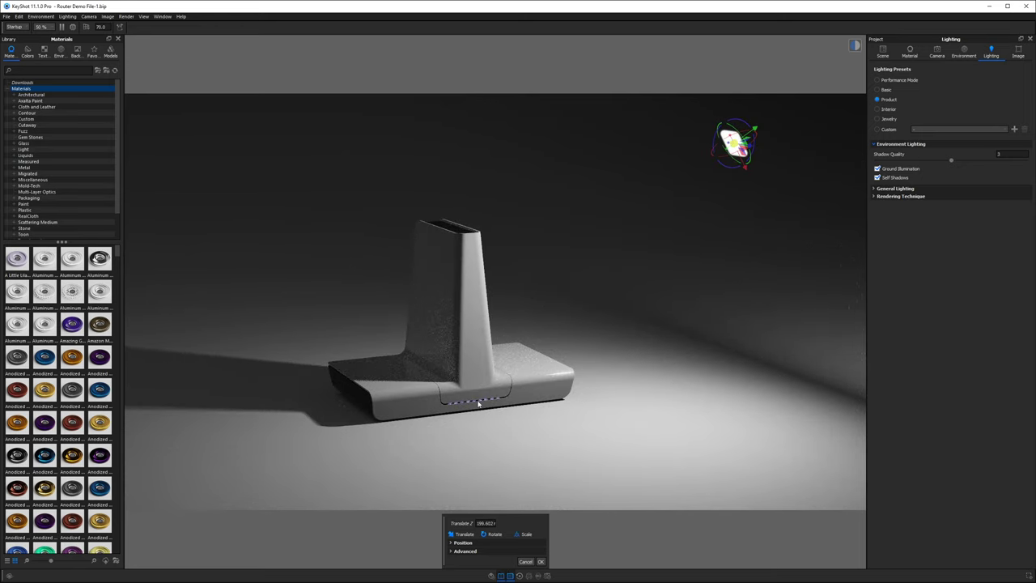
drag(477, 400, 839, 183)
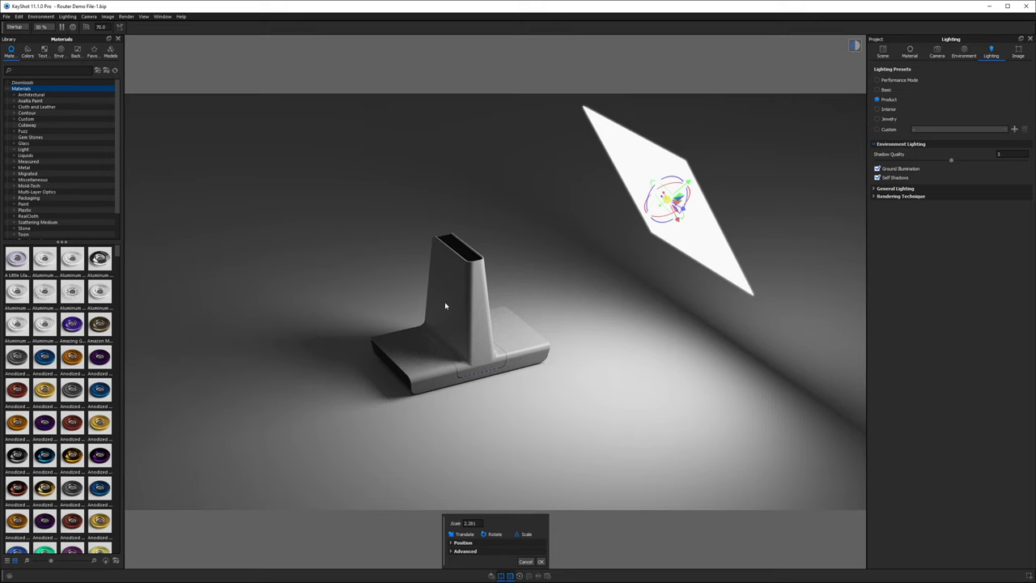
drag(668, 199, 648, 207)
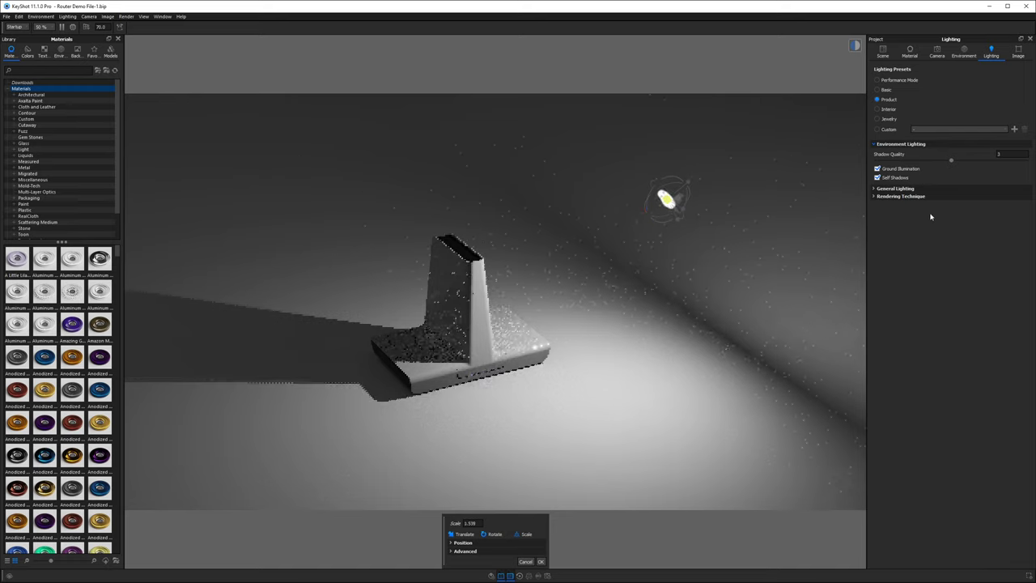
key(Return)
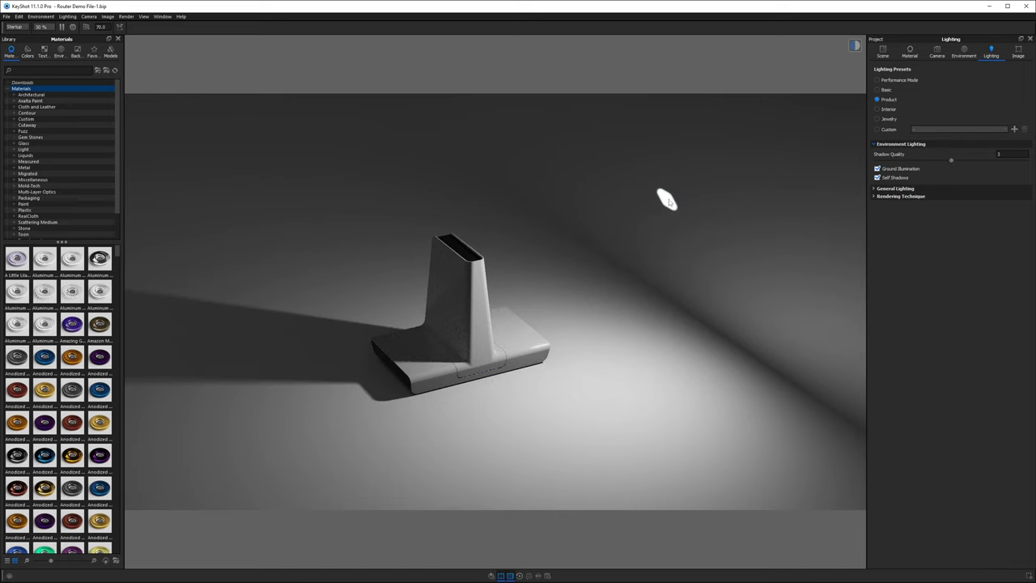
Adjust the area light's colour by Kelvin temperature and set its power to 1078 lumen
double_click(668, 199)
scroll(636, 270, up, 3)
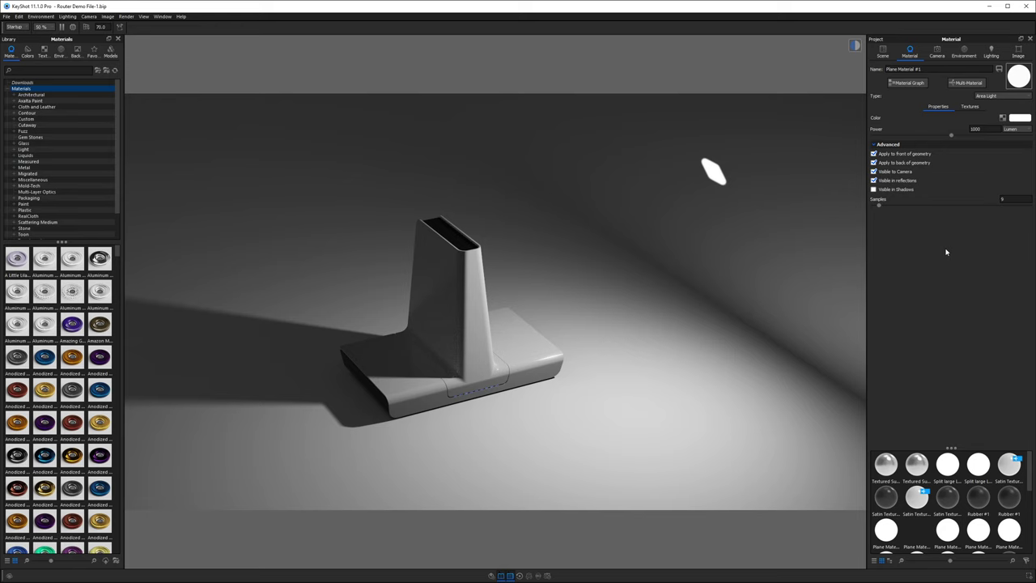
click(1016, 119)
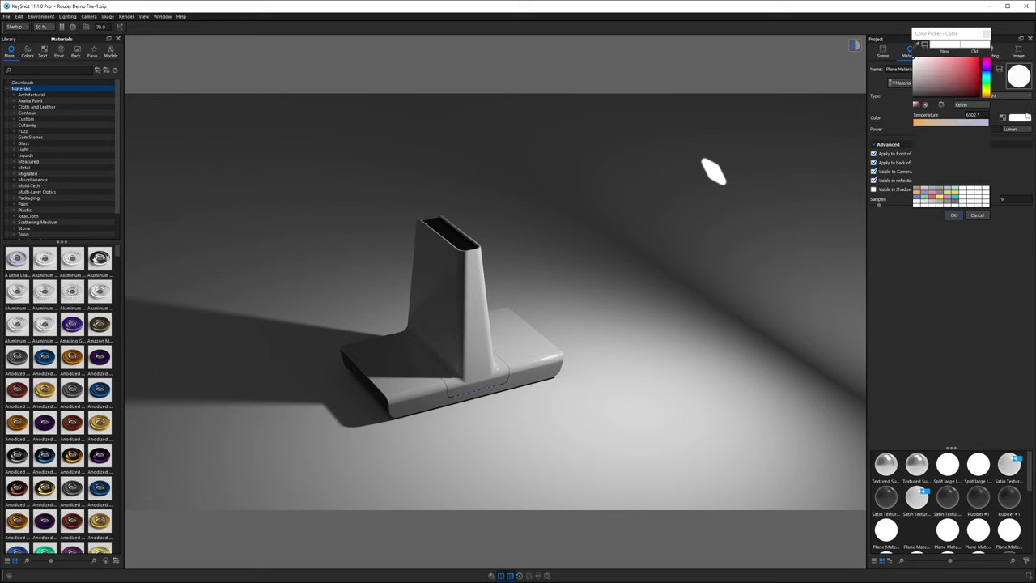
mouse_move(953, 127)
mouse_down()
mouse_move(923, 136)
mouse_move(957, 136)
mouse_up()
click(954, 216)
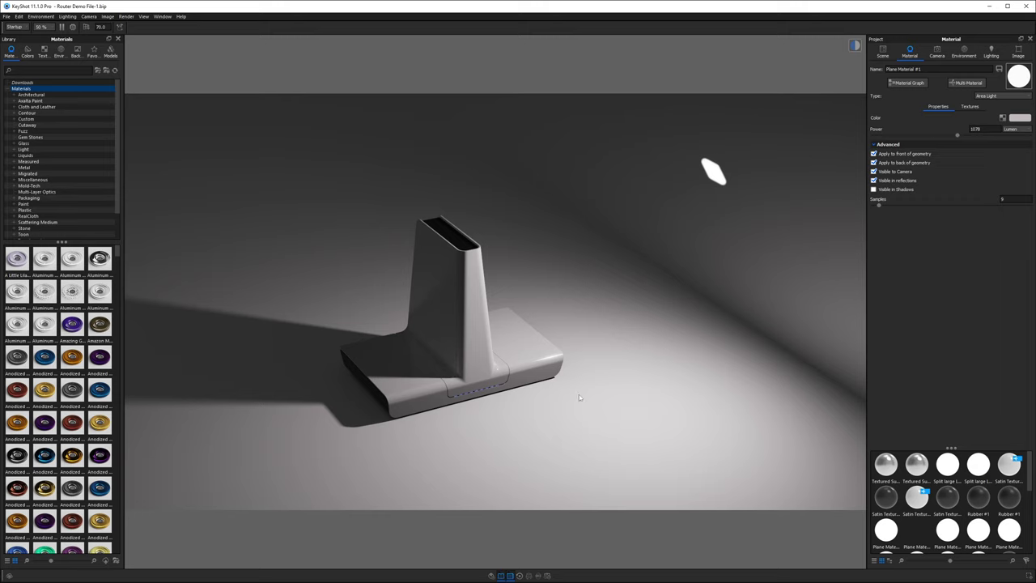
Add a ground plane beneath the router and set its material type to Diffuse
key(ctrl+g)
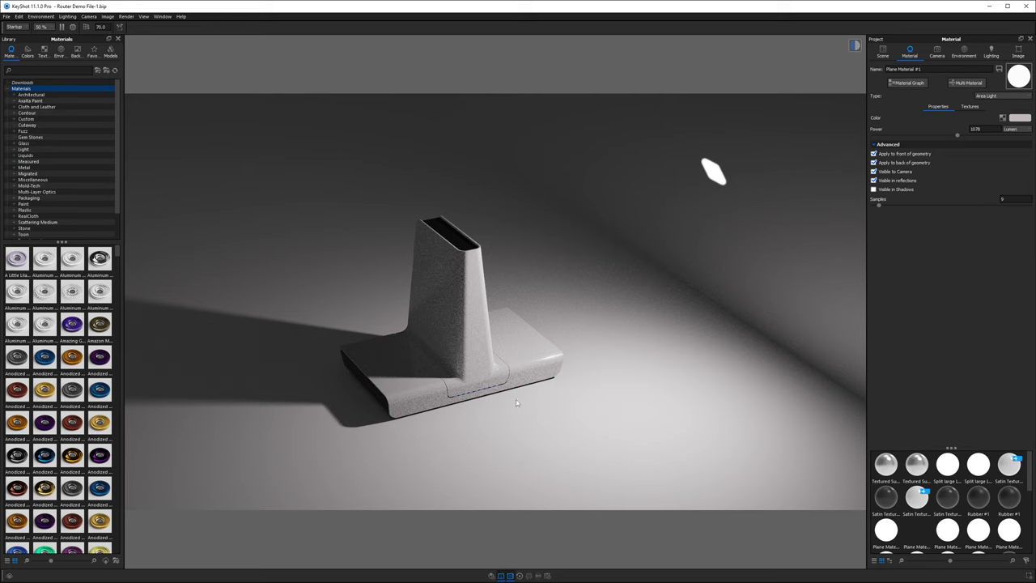
double_click(560, 413)
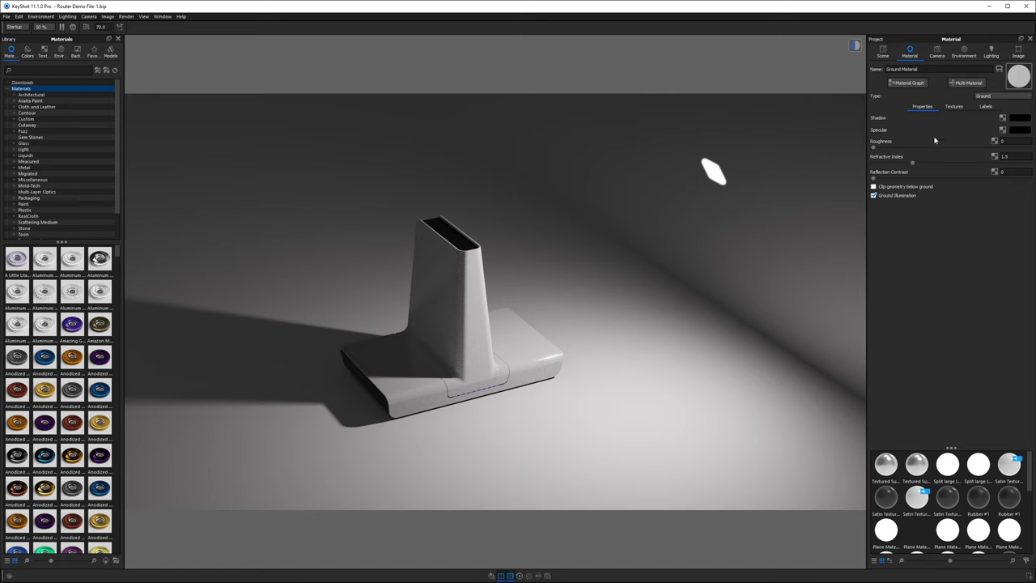
click(978, 96)
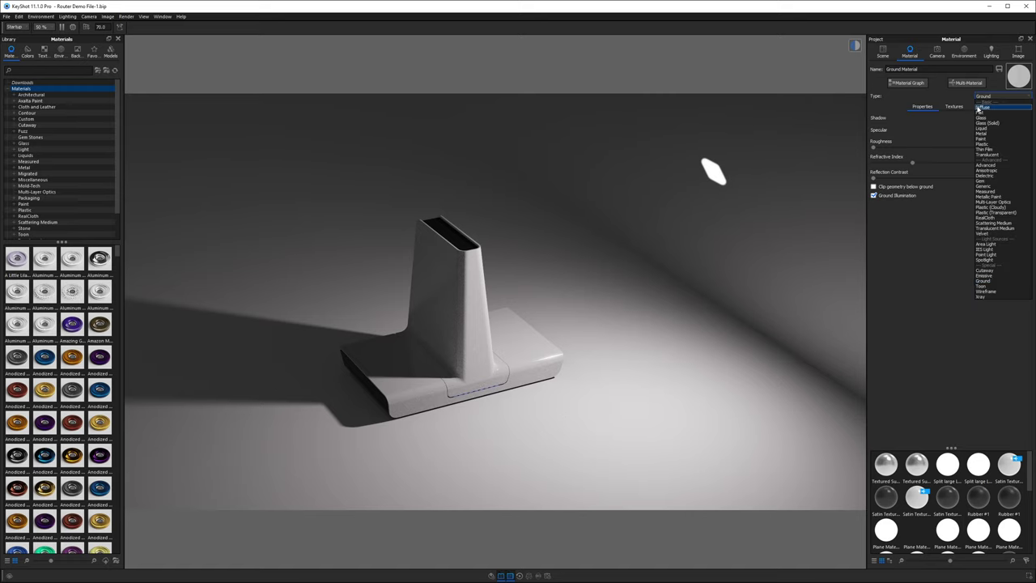
click(982, 107)
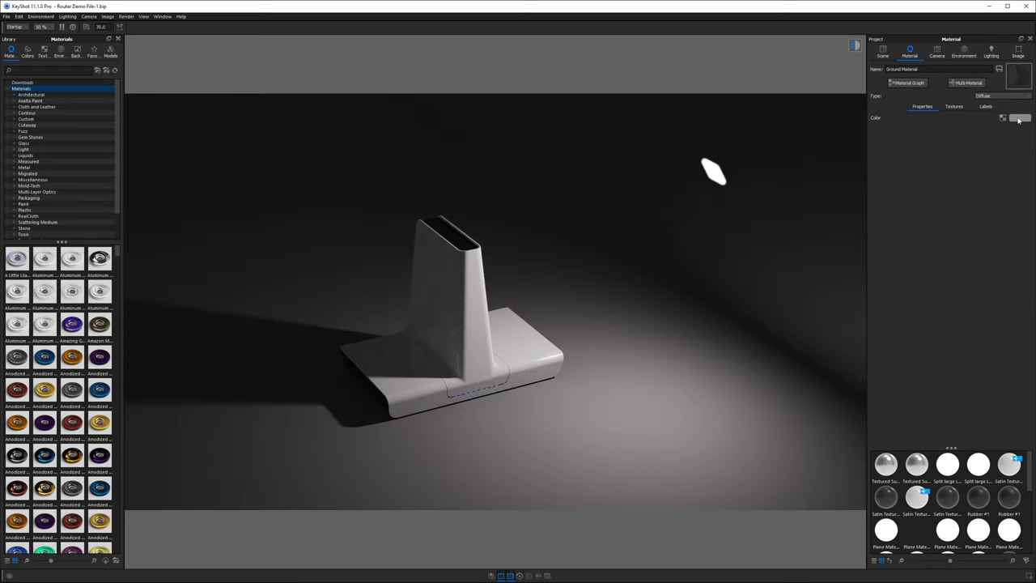
Set the ground plane's diffuse colour to 60% value and look through the other material types available for it
click(1003, 119)
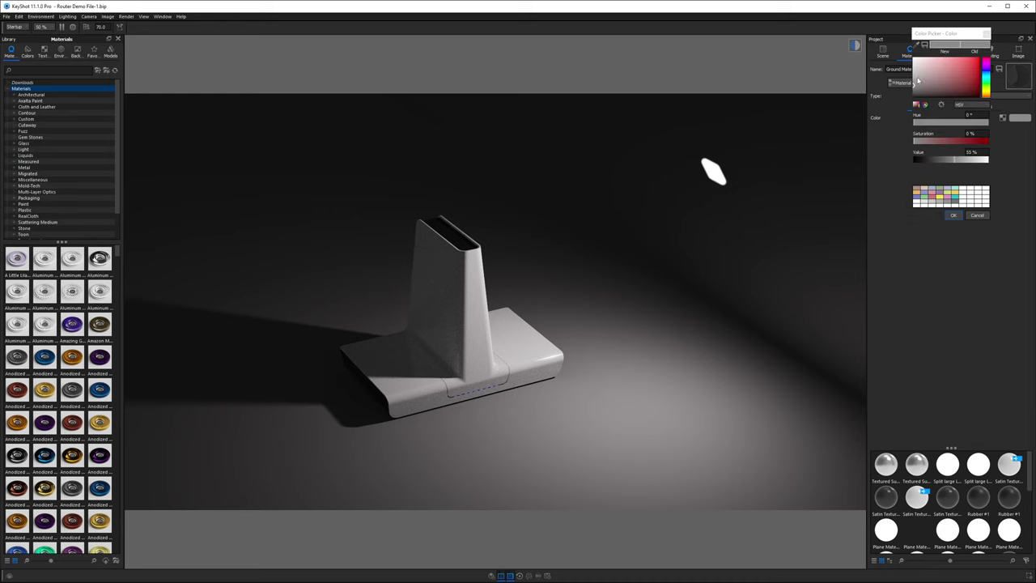
drag(960, 163, 957, 164)
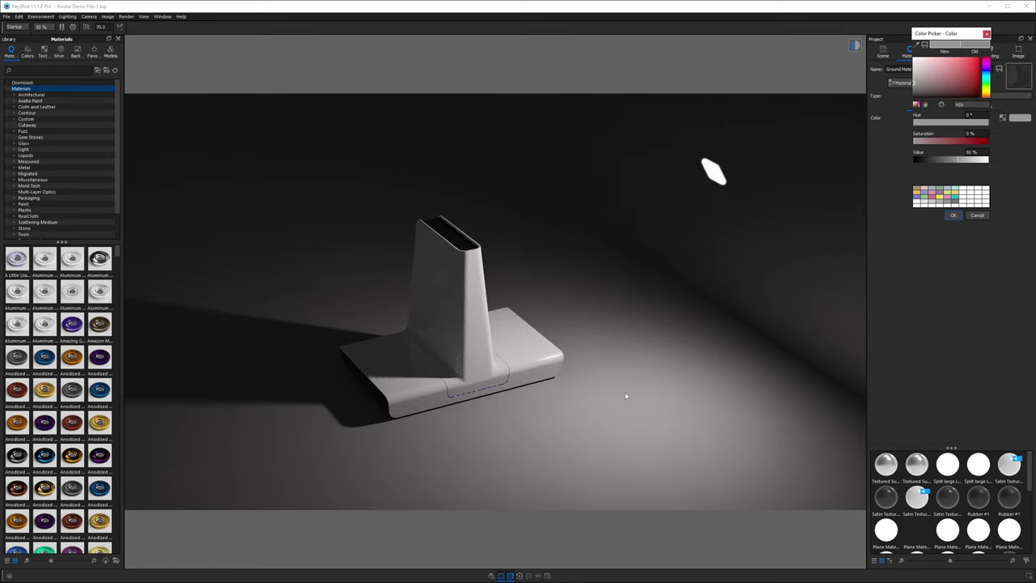
click(953, 215)
click(981, 96)
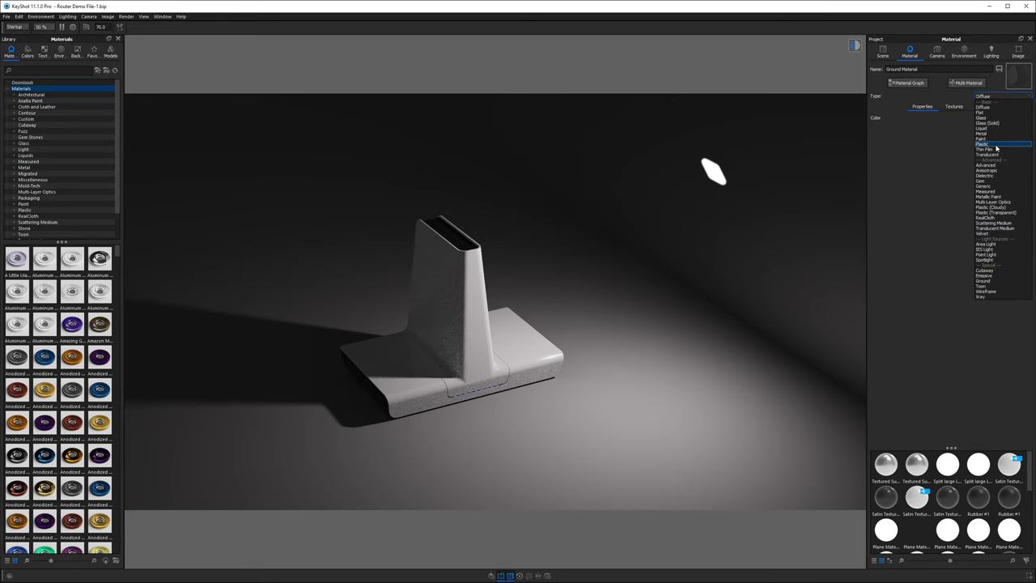
click(920, 172)
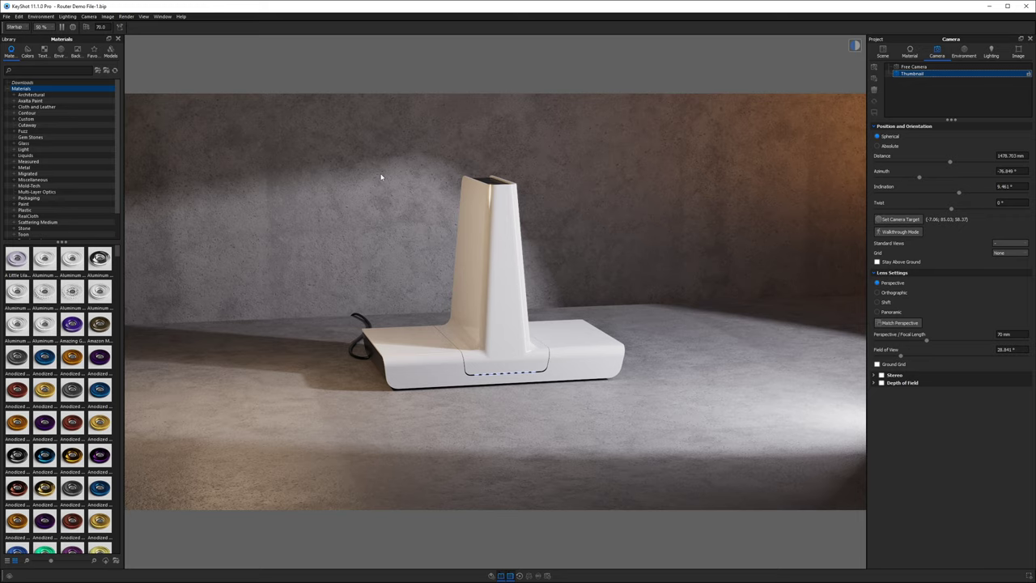
Select the spotlight, area, point and IES lights together to examine their placement around the router
drag(431, 202, 643, 341)
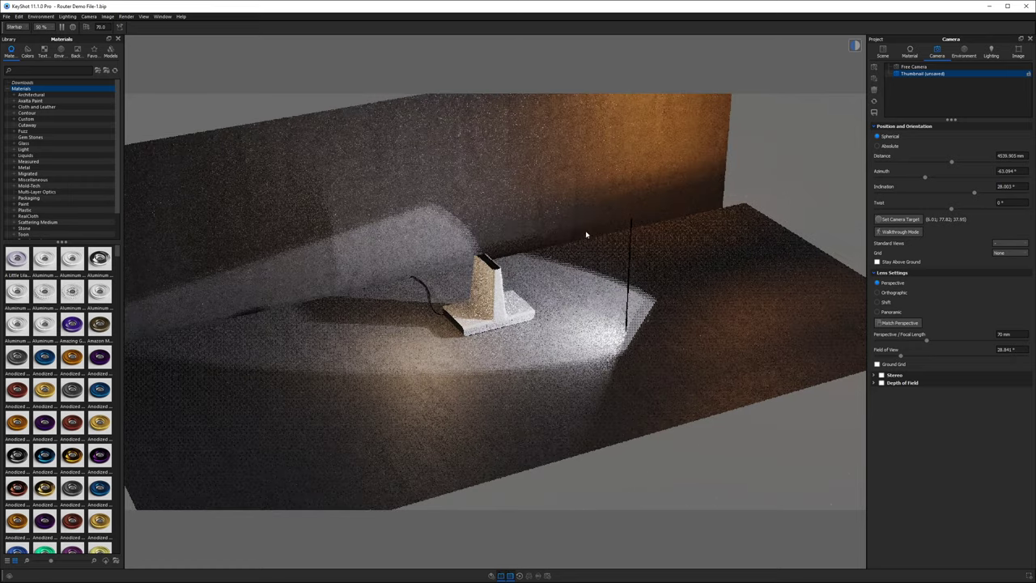
click(885, 51)
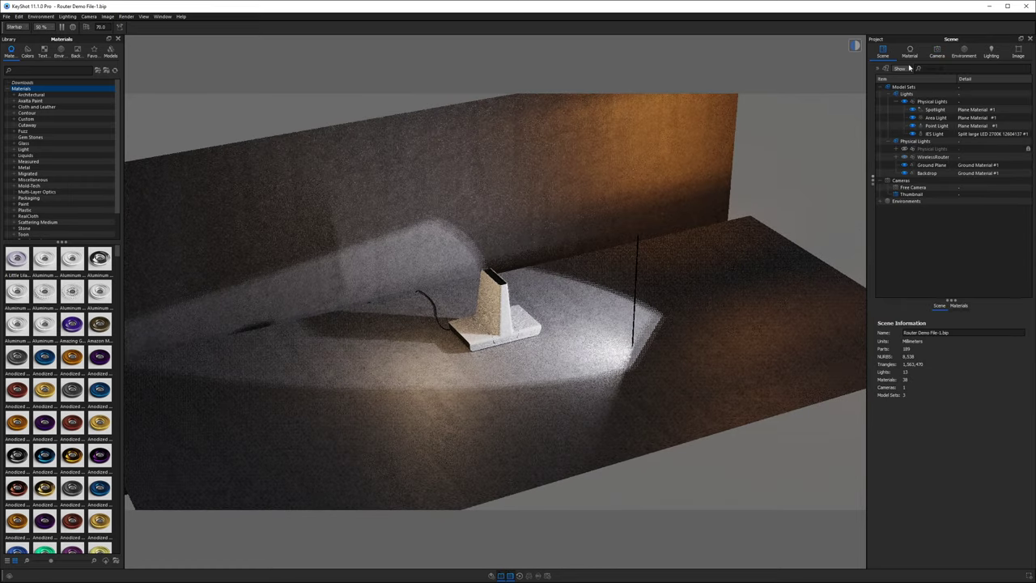
click(934, 110)
shift+click(944, 135)
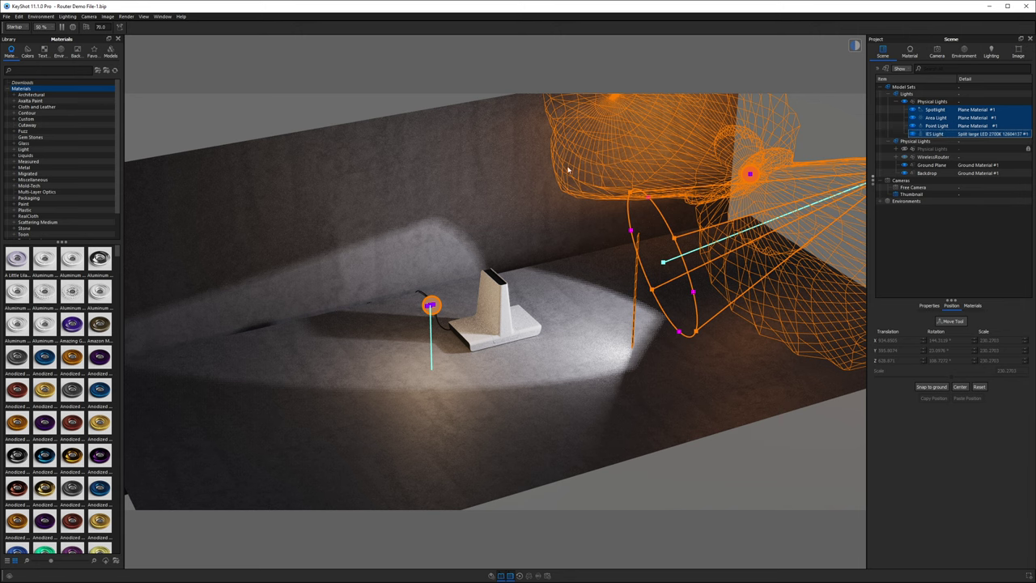
click(829, 109)
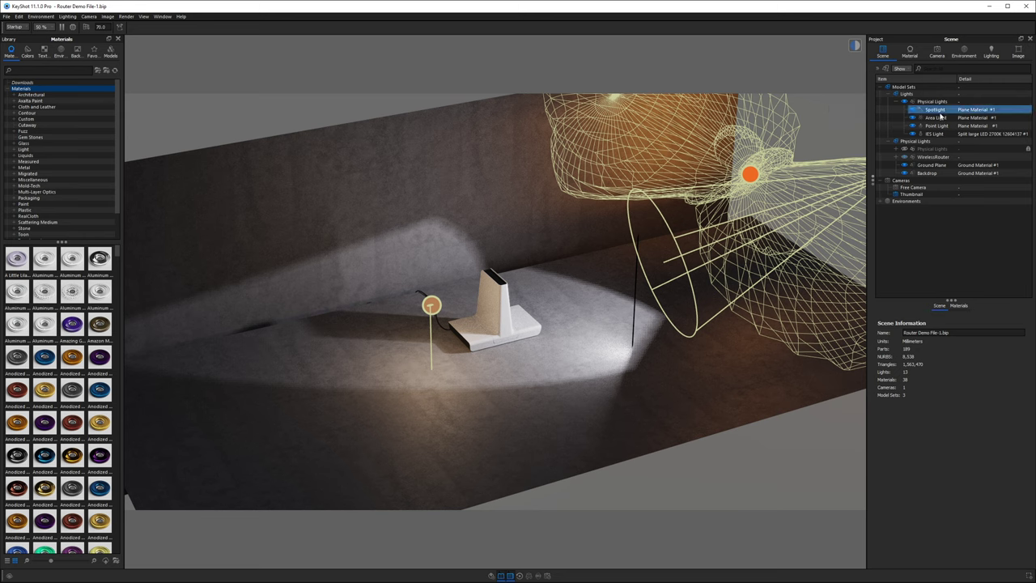
Hide the spotlight, area light and IES light so only the point light near the router's cable illuminates the scene
click(916, 127)
click(913, 134)
click(913, 109)
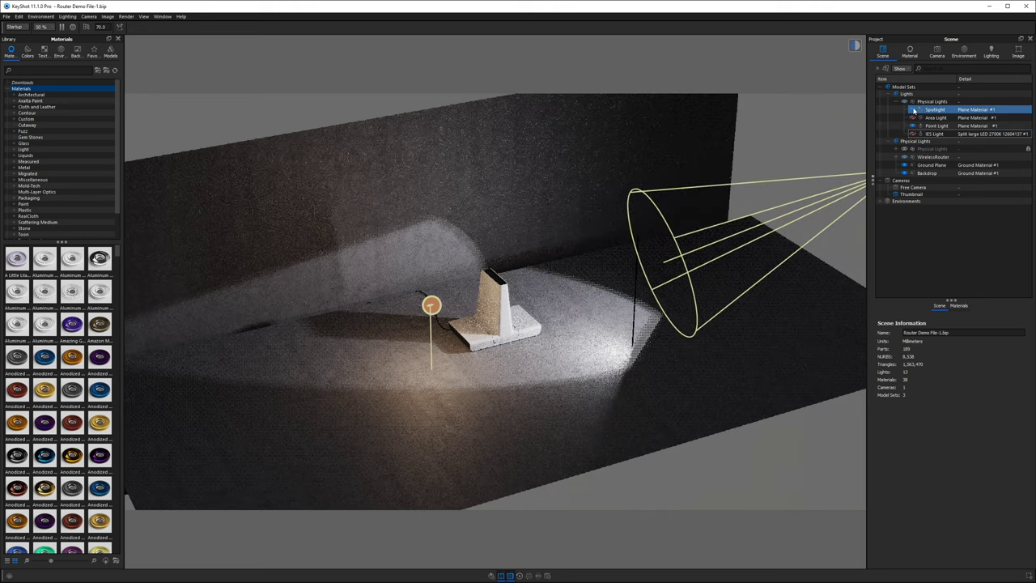
click(912, 117)
click(433, 283)
scroll(433, 288, up, 5)
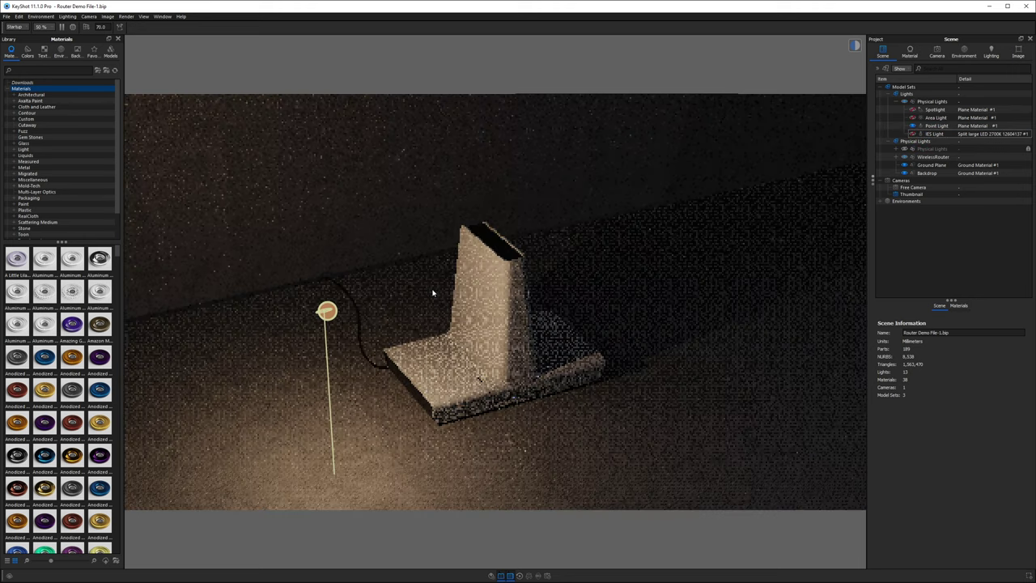
drag(432, 294, 519, 228)
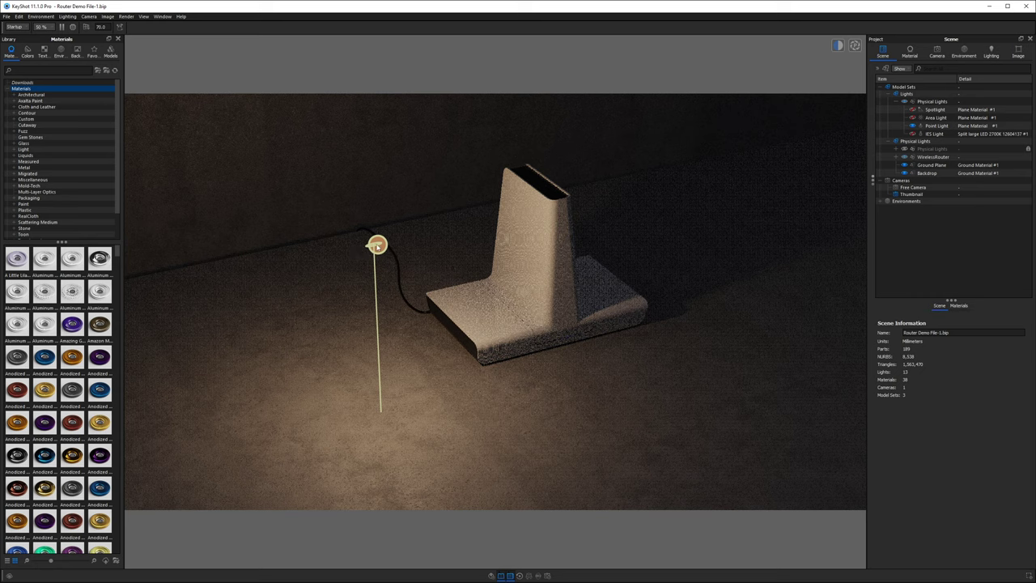
Open the point light's properties, review the power unit options and increase the light's radius
click(931, 127)
double_click(931, 127)
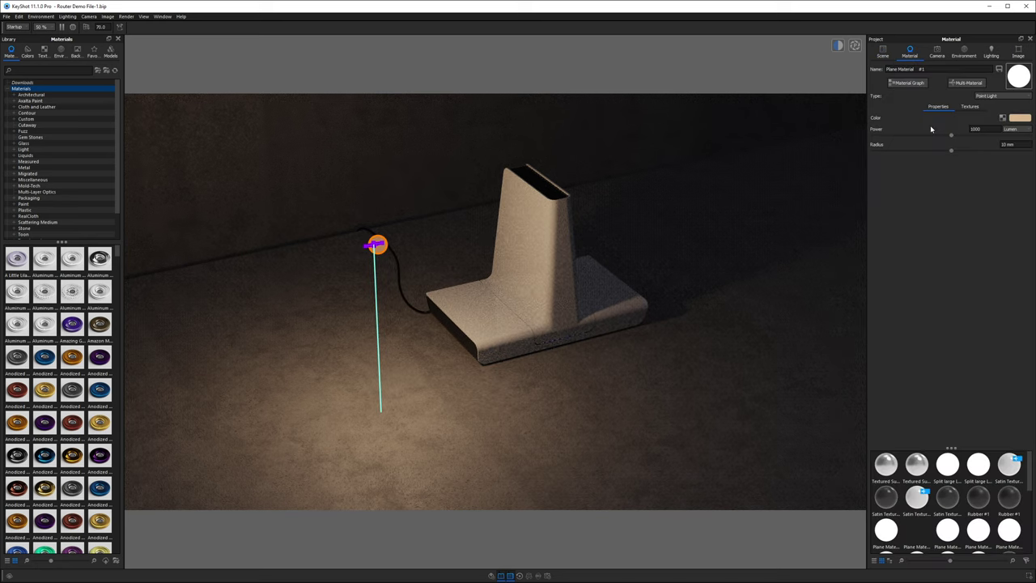
click(1004, 132)
click(1012, 143)
drag(951, 150, 991, 153)
click(976, 128)
Hide the point light and show the spotlight so that it alone illuminates the router
click(884, 51)
click(904, 126)
click(904, 109)
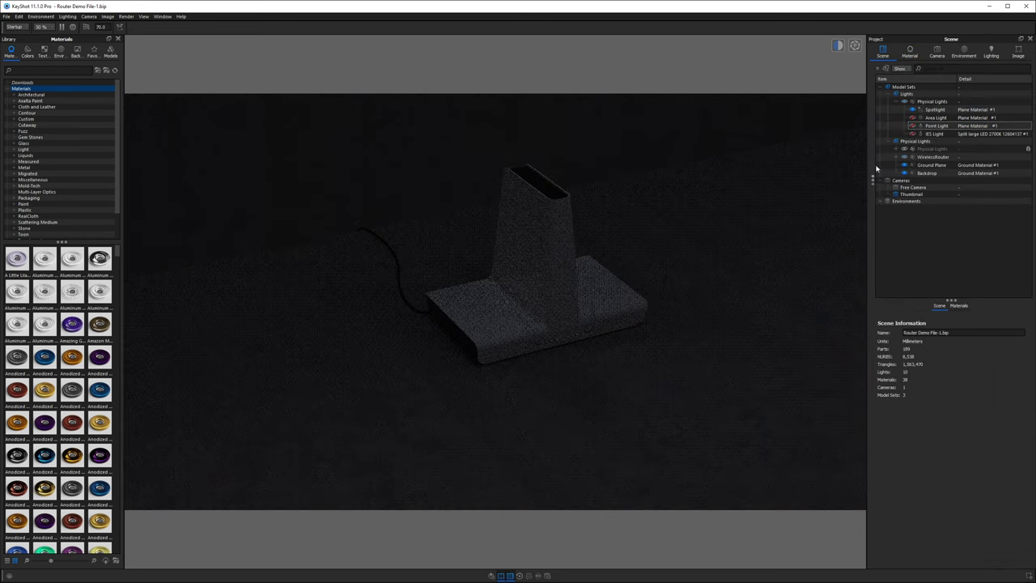
drag(763, 203, 369, 397)
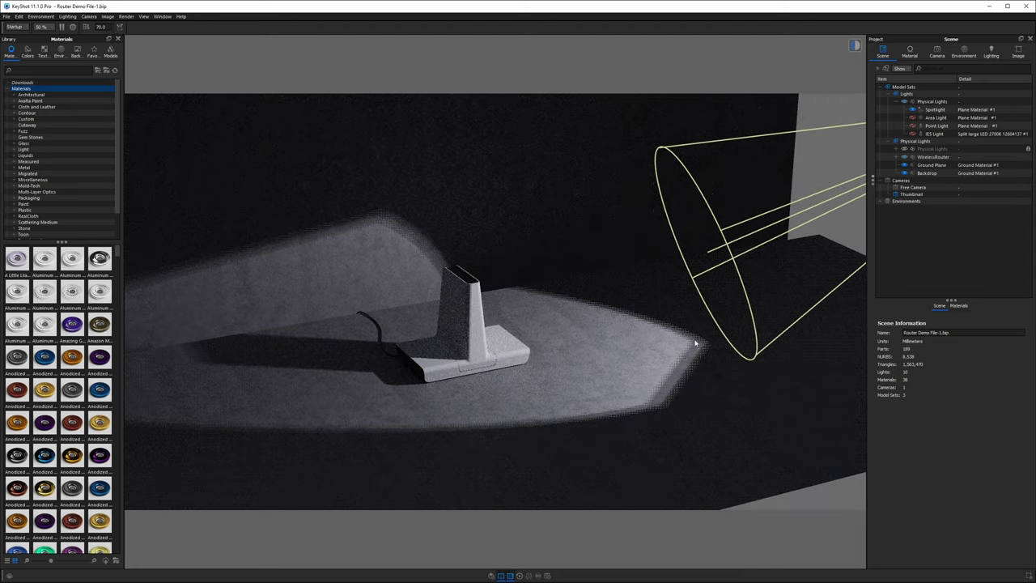
drag(696, 342, 512, 390)
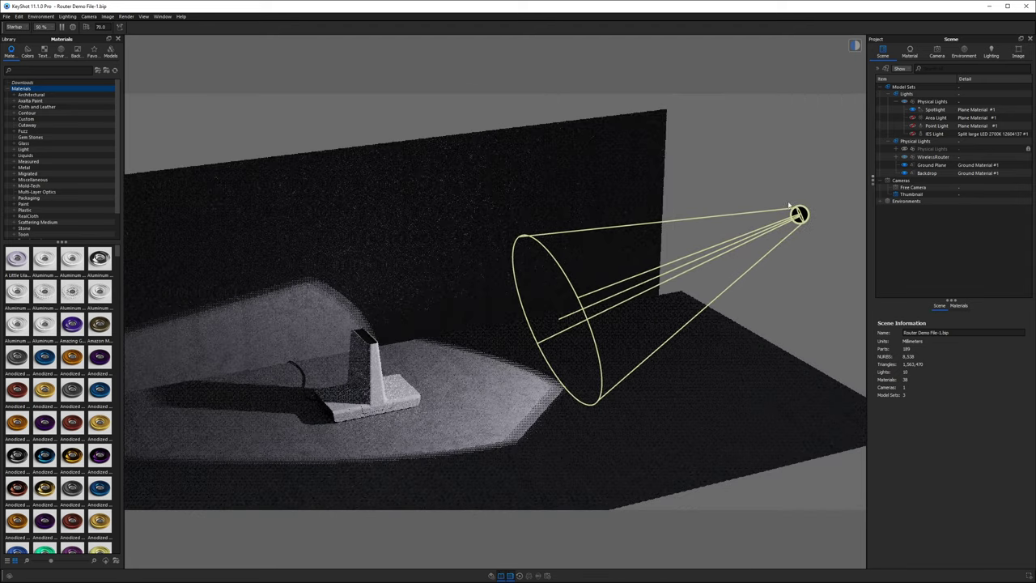
Try rotating the spotlight slightly with the Move Tool and undo the adjustments to its beam
click(931, 110)
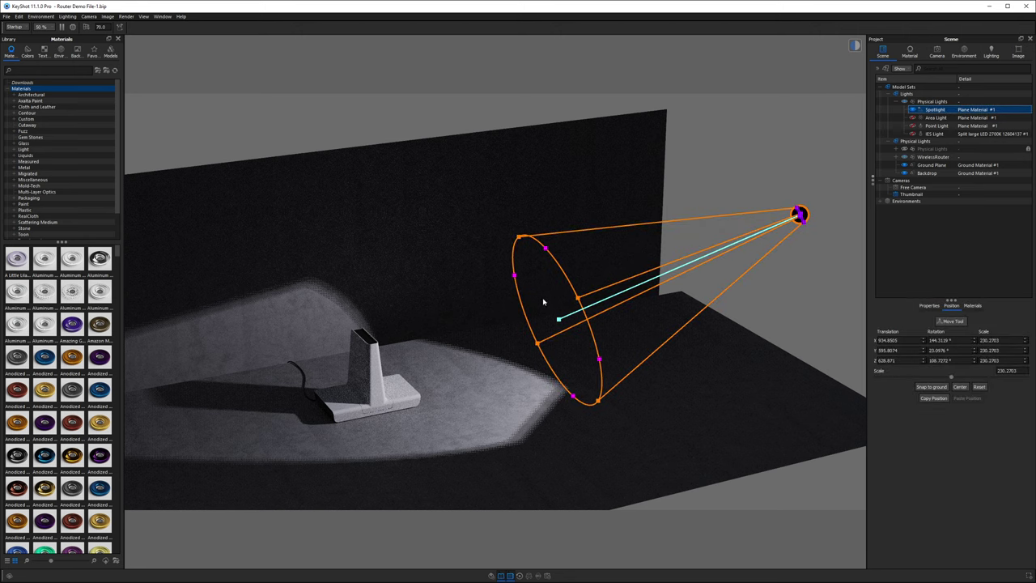
click(801, 214)
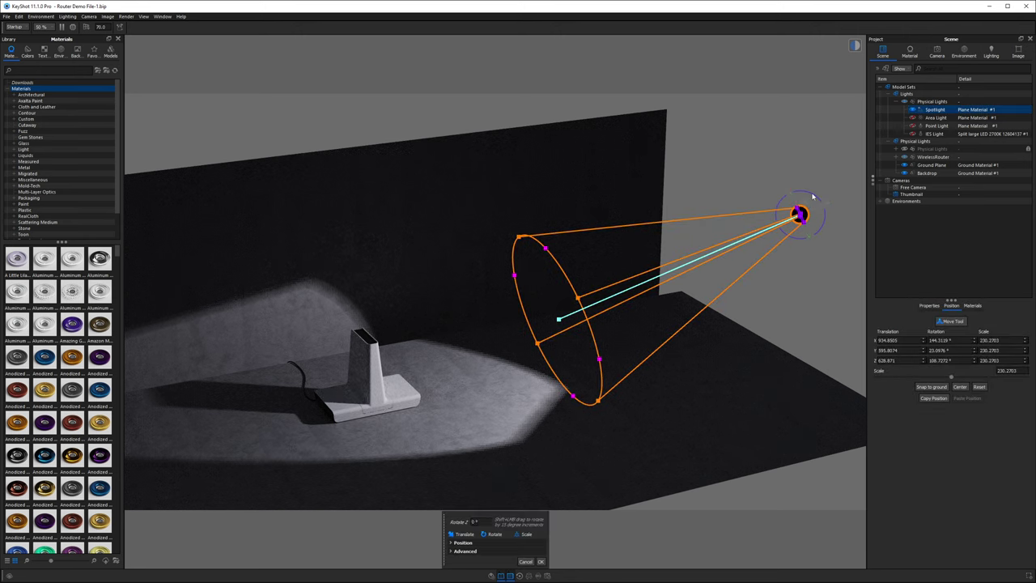
drag(812, 196, 808, 199)
click(540, 561)
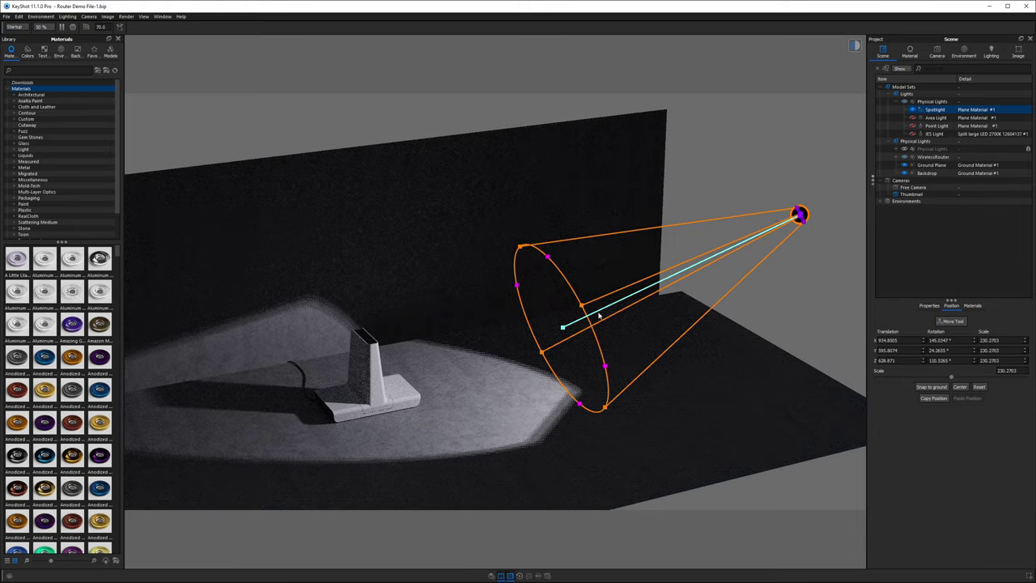
key(ctrl+z)
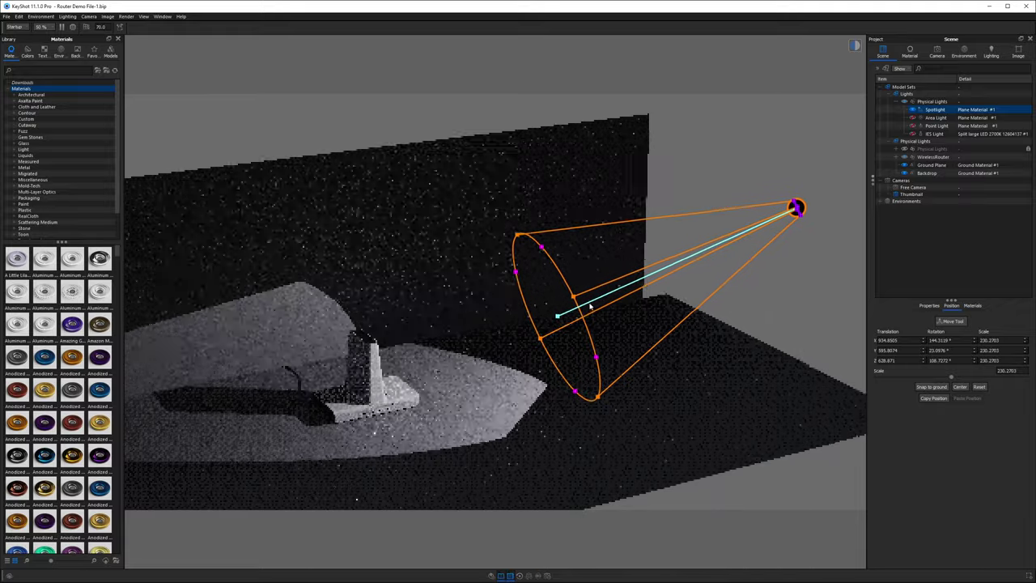
key(ctrl+z)
key(ctrl+z)
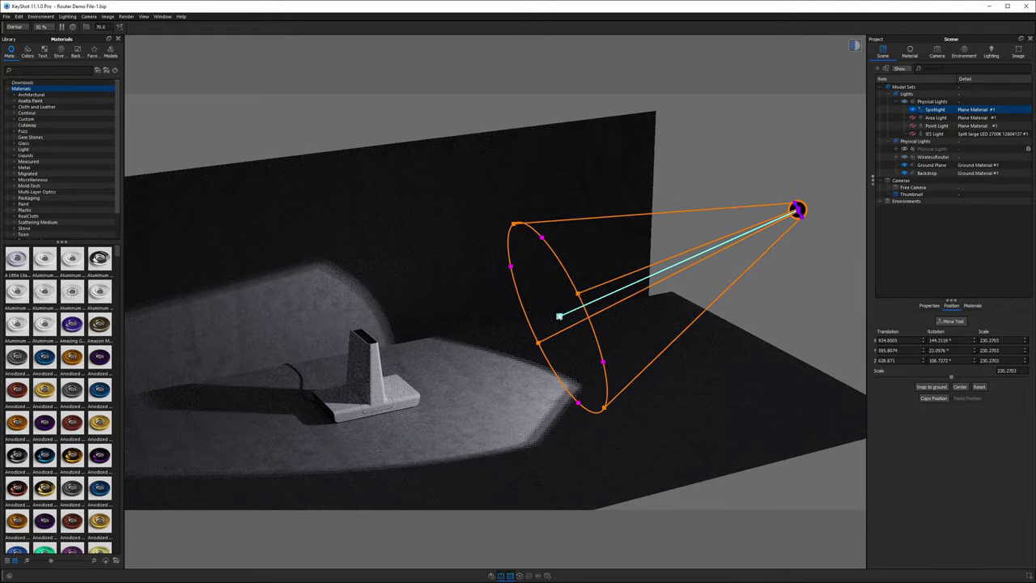
Open the spotlight's Mesh colour texture and turn it off and on again to compare the beam shapes
double_click(939, 110)
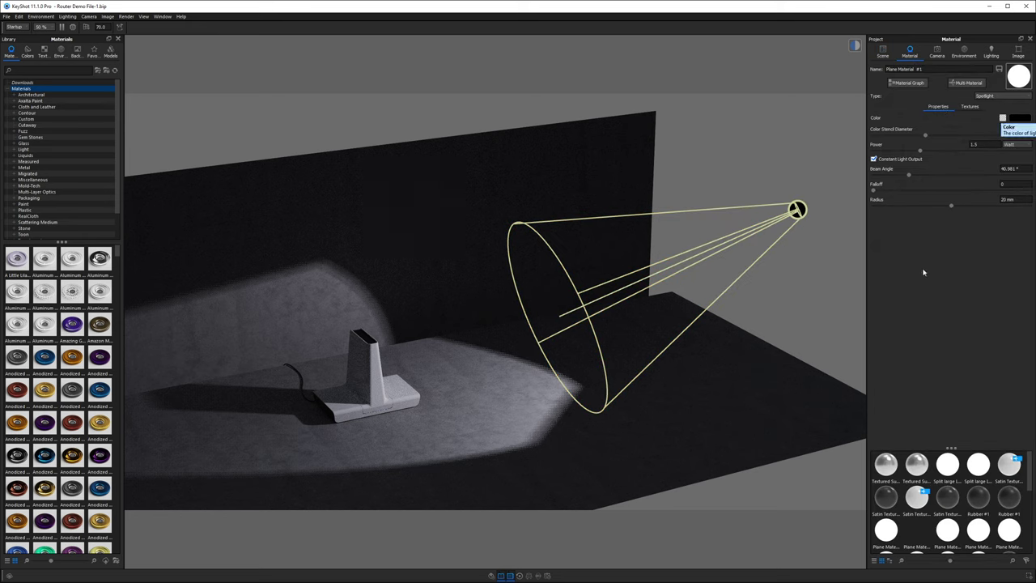
click(1006, 120)
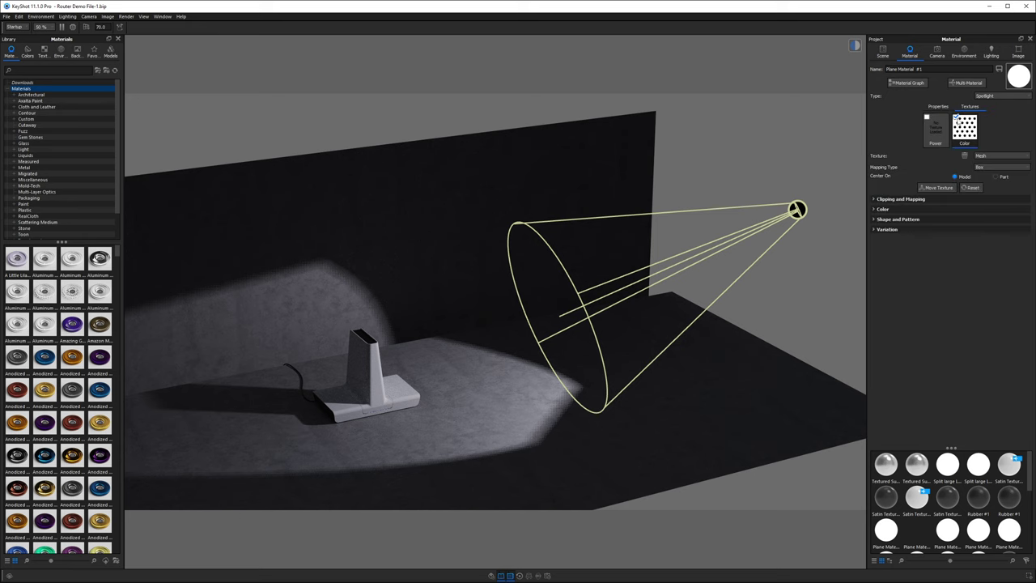
click(956, 118)
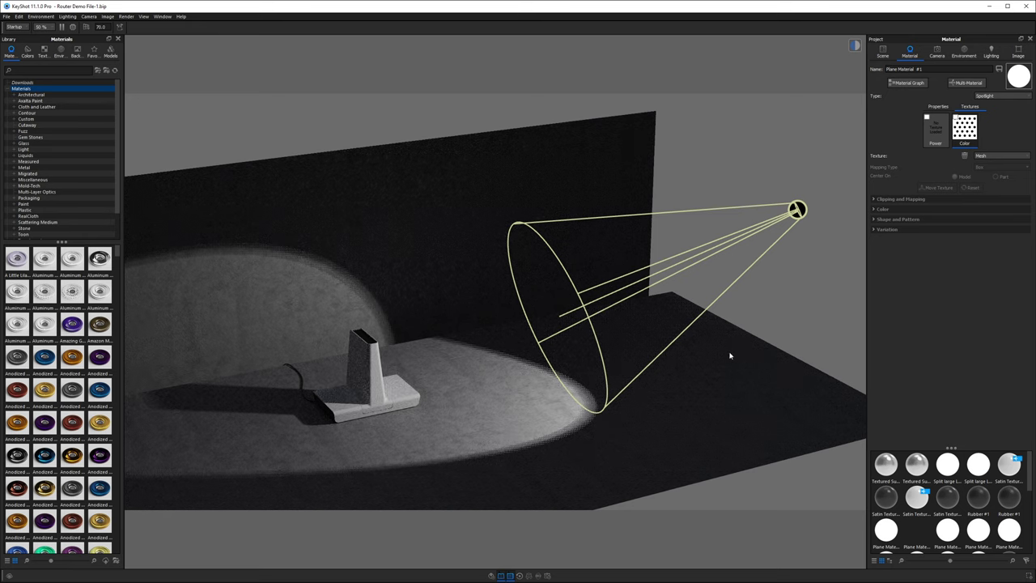
click(956, 119)
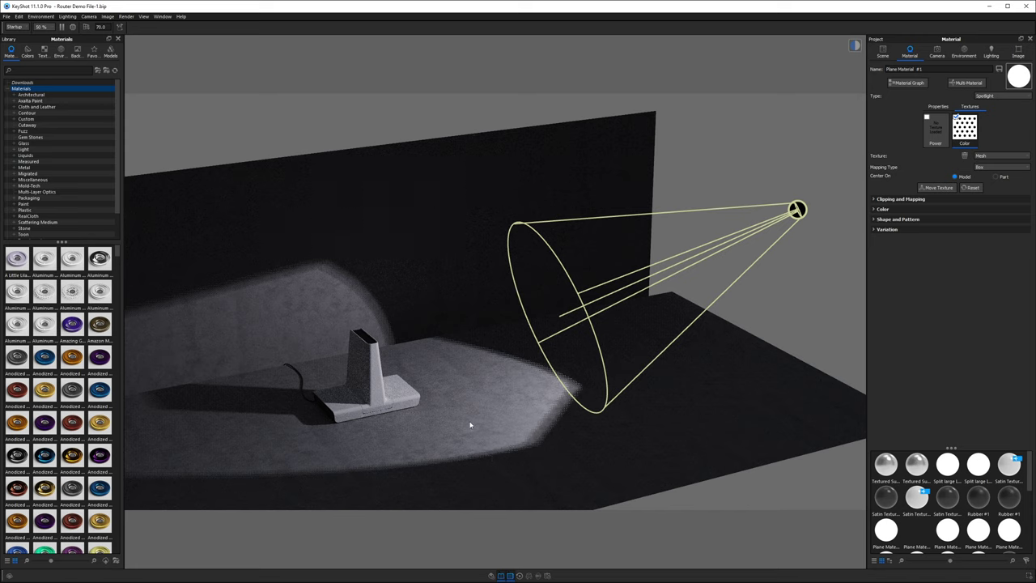
Set the spotlight's falloff to 0.096 and its radius to about 32 mm, trying smaller radii first
click(938, 106)
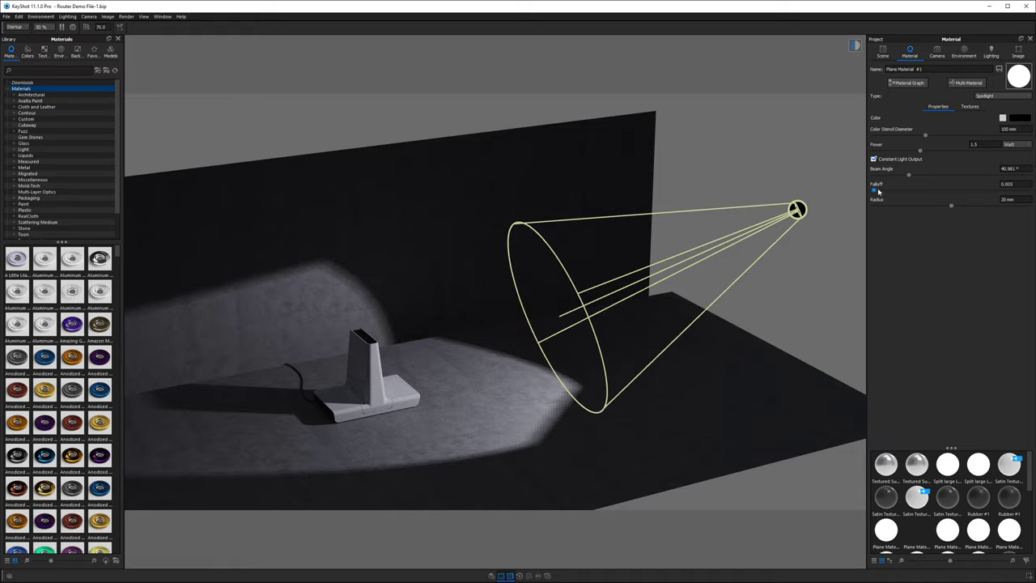
mouse_move(874, 191)
mouse_down()
mouse_move(952, 203)
mouse_move(888, 192)
mouse_up()
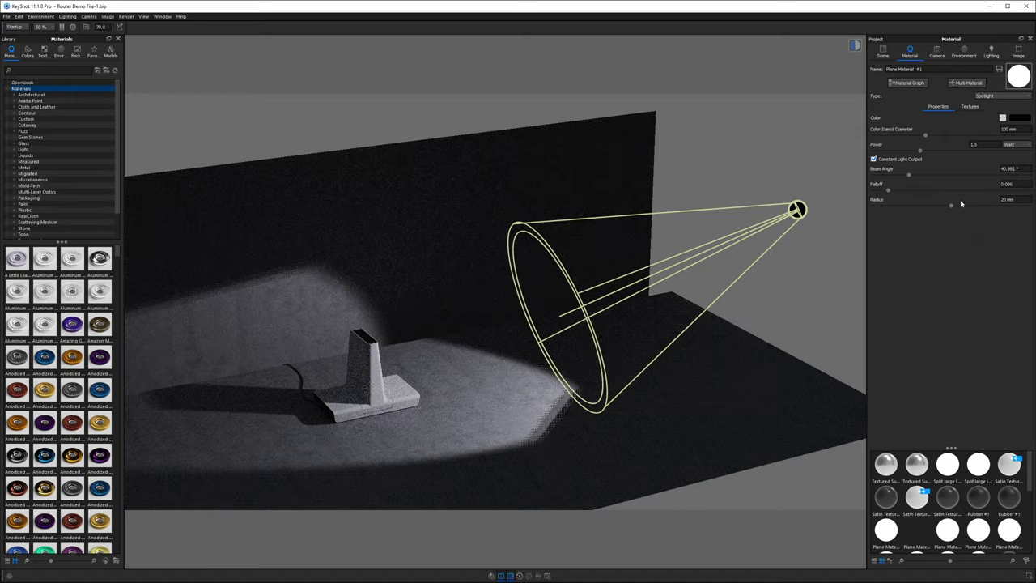
drag(952, 208, 876, 207)
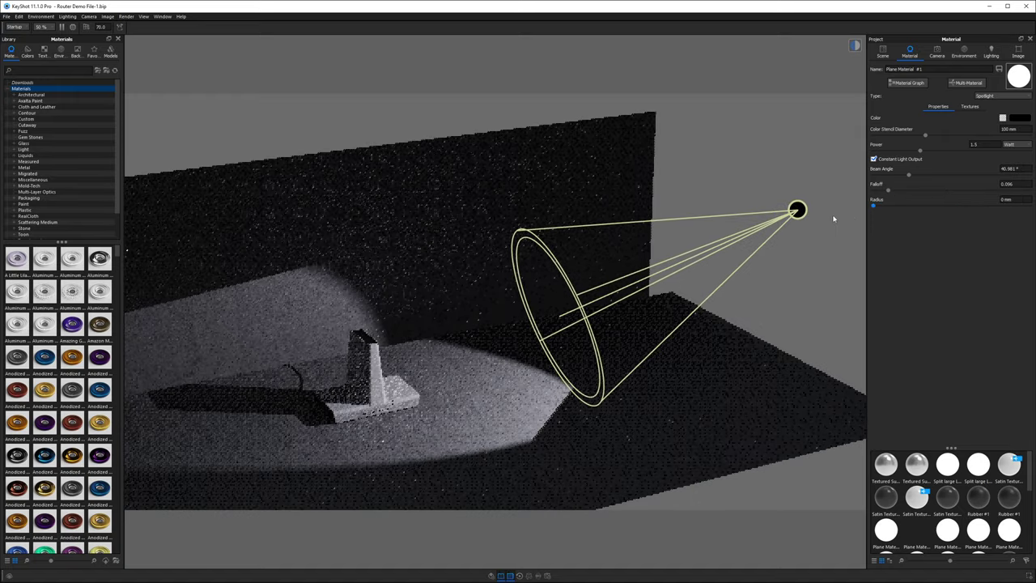
click(938, 206)
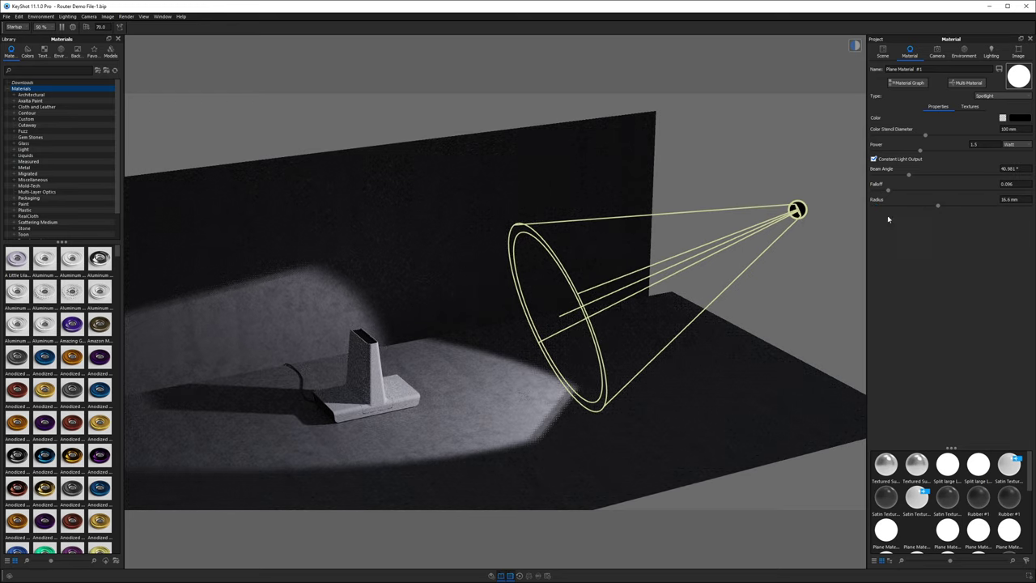
drag(938, 205, 998, 208)
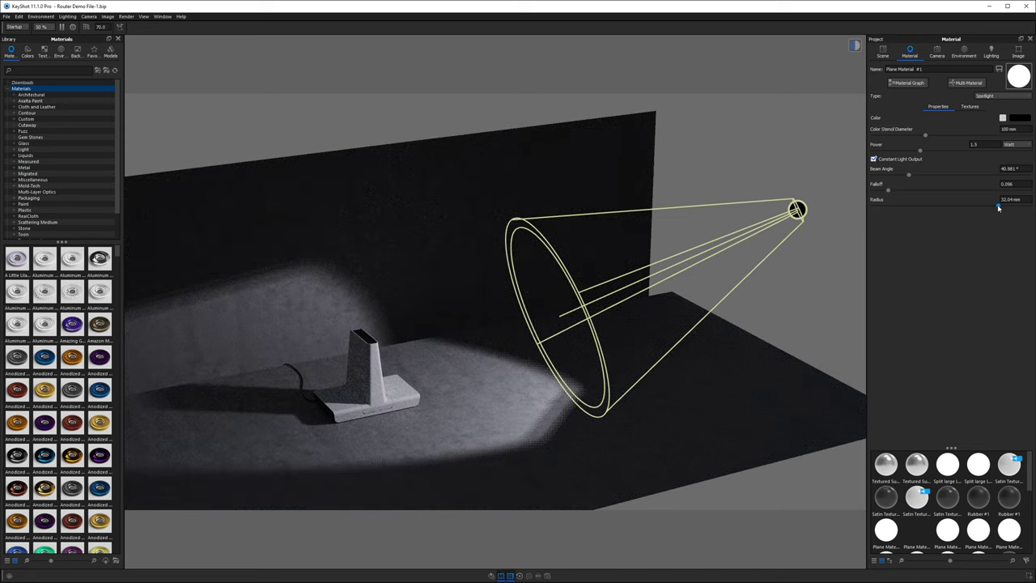
mouse_move(875, 207)
Show the IES light, hide the spotlight and select the IES light to inspect its photometric mesh
click(883, 51)
click(922, 135)
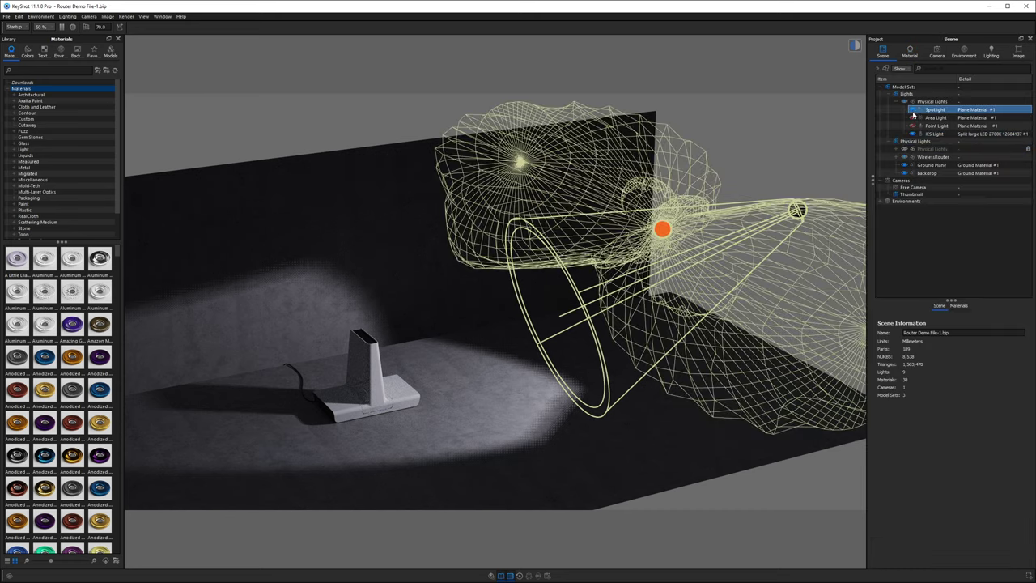
click(670, 210)
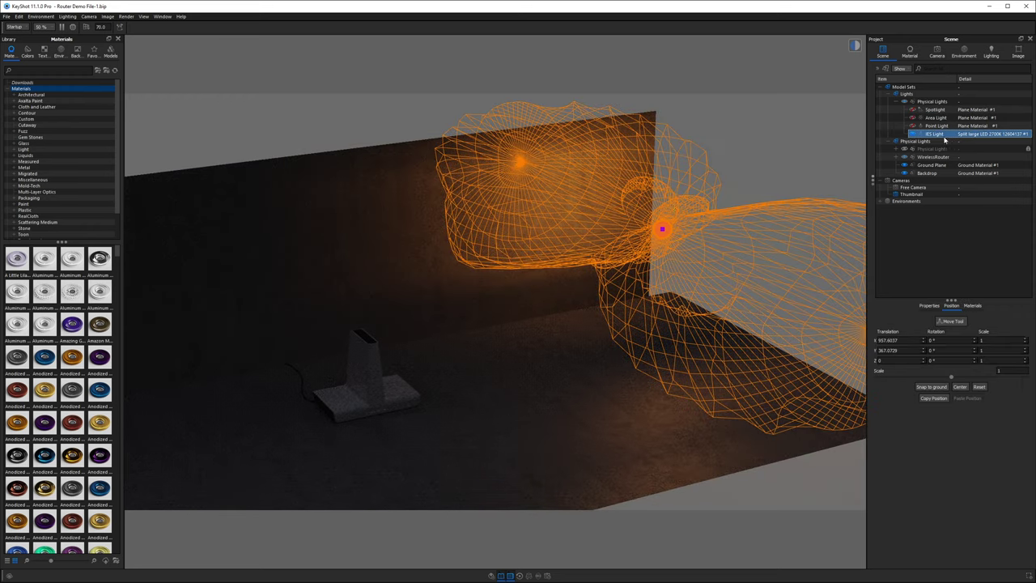
drag(725, 216, 619, 146)
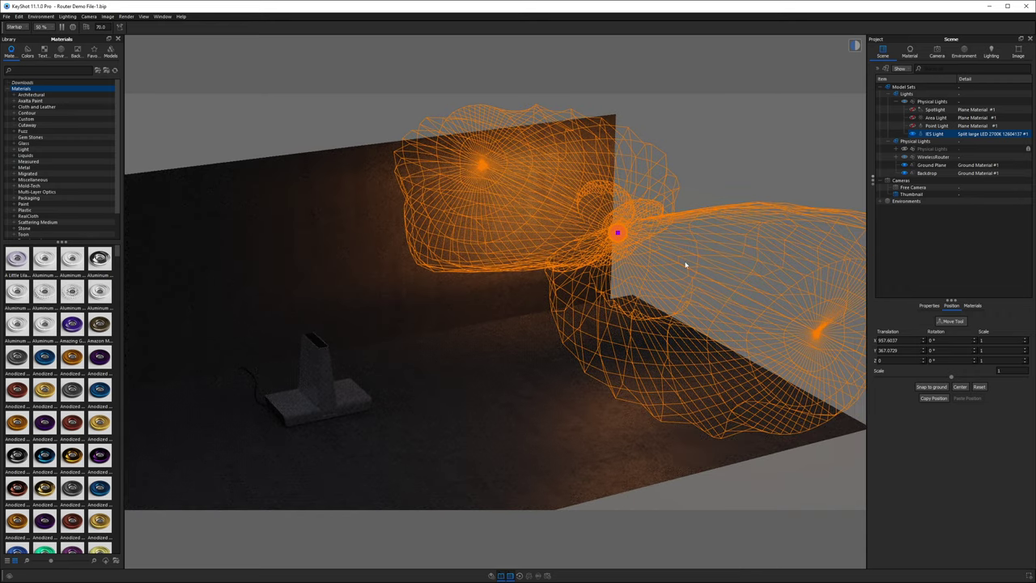
mouse_move(703, 154)
mouse_down()
mouse_move(707, 181)
mouse_move(693, 220)
mouse_move(705, 169)
mouse_move(717, 168)
mouse_up()
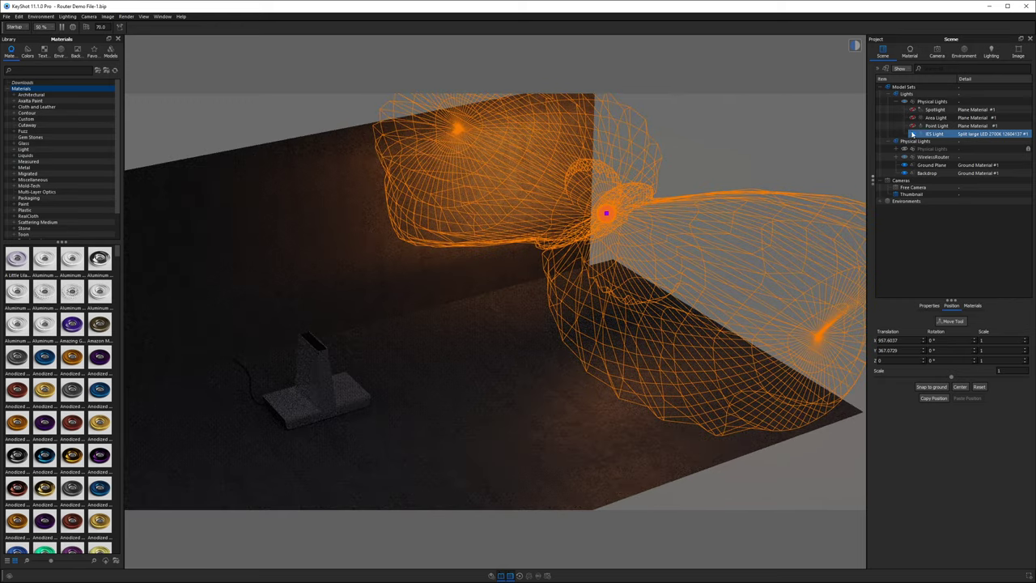
Compare the IES light's mesh with its light pattern on the backdrop and floor, and review its IES file and shape properties
click(730, 171)
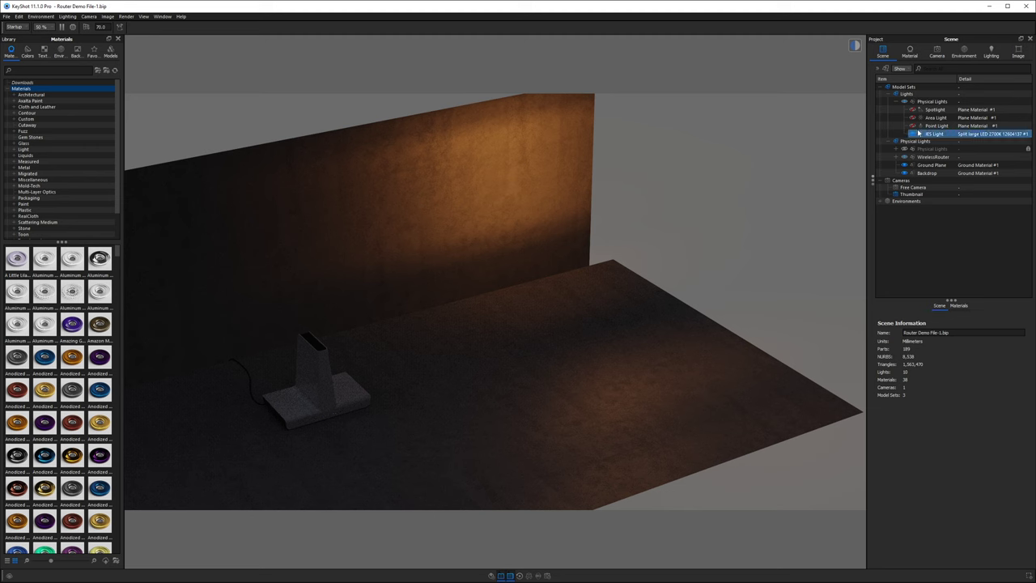
click(927, 135)
click(928, 135)
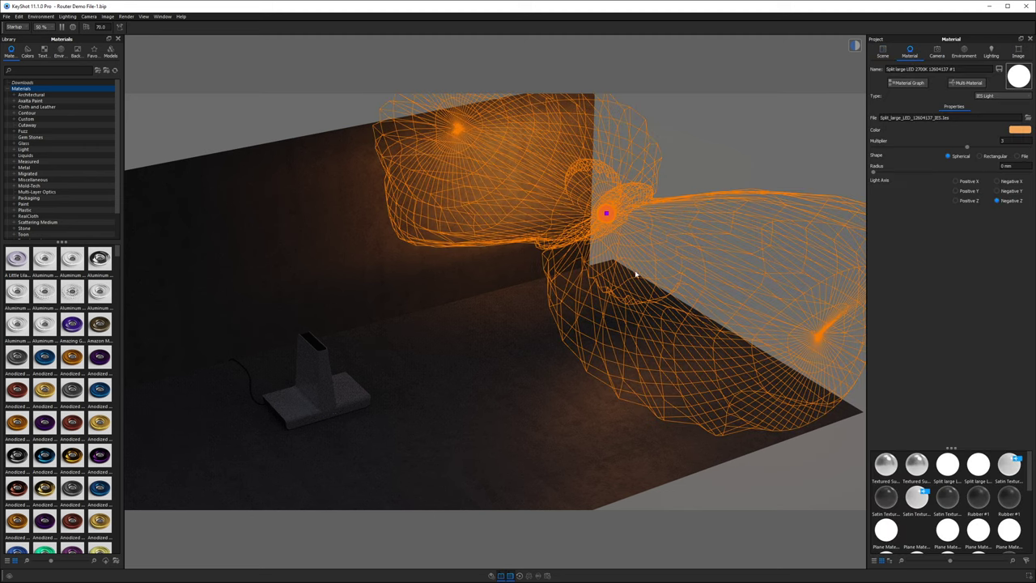
click(554, 158)
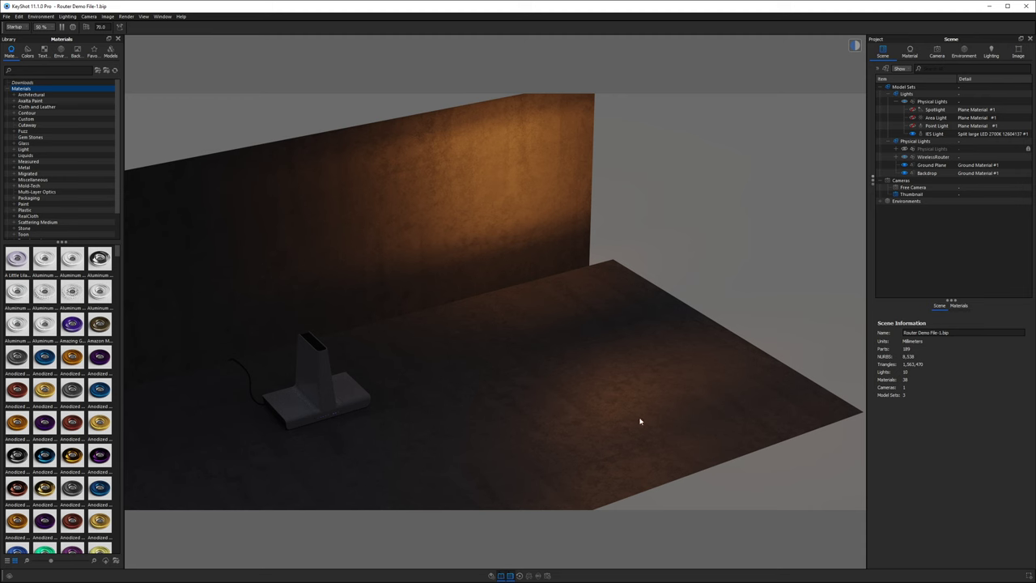
click(932, 134)
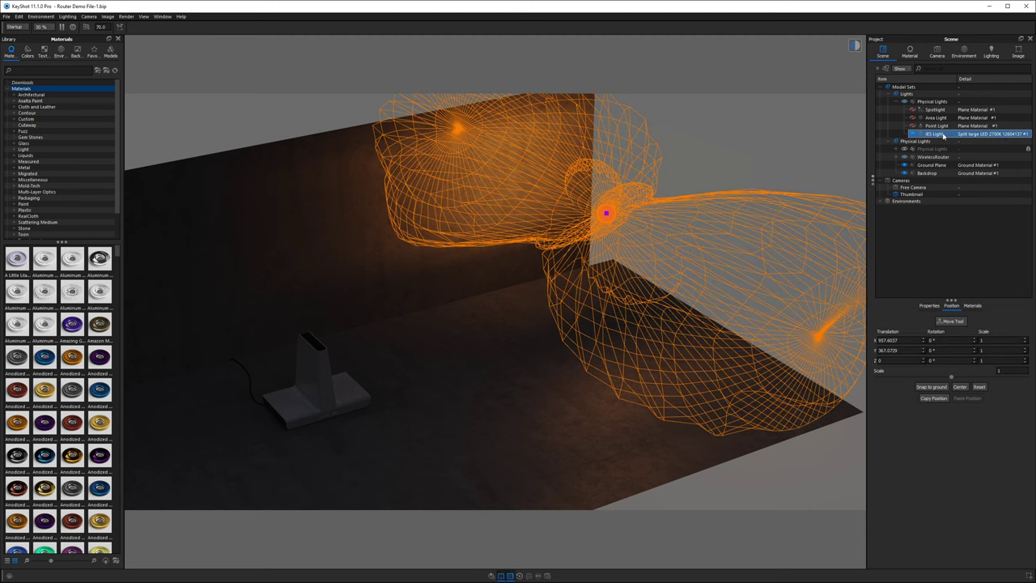
click(909, 51)
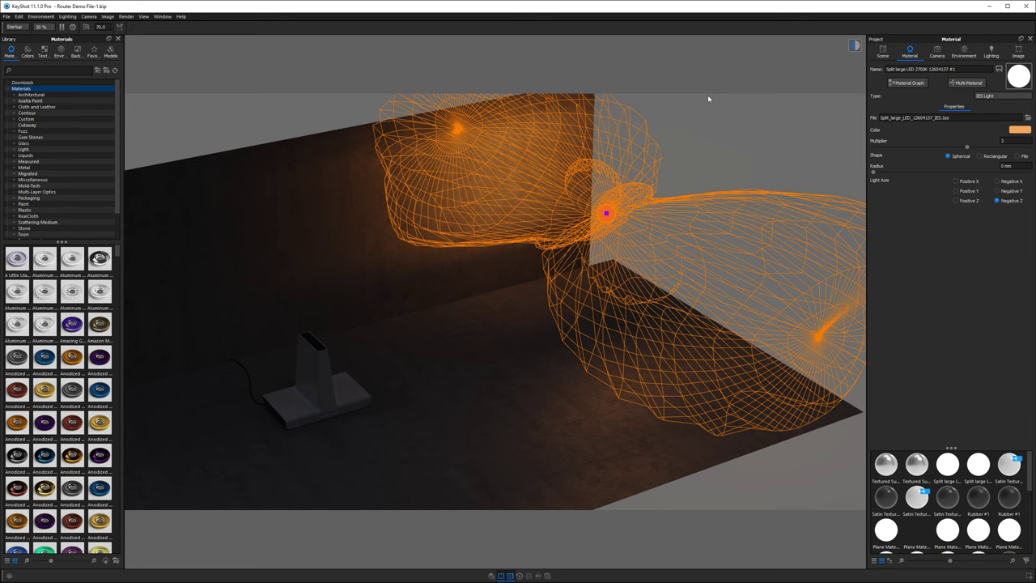
drag(729, 140, 604, 251)
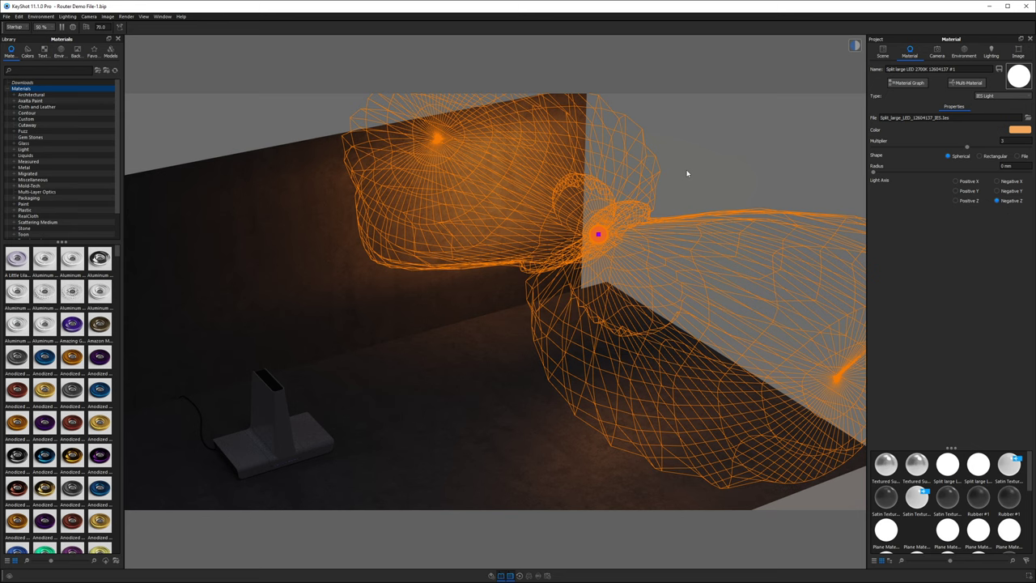
Reduce the IES light colour's saturation to 31% and set its multiplier to 3.2
click(1014, 131)
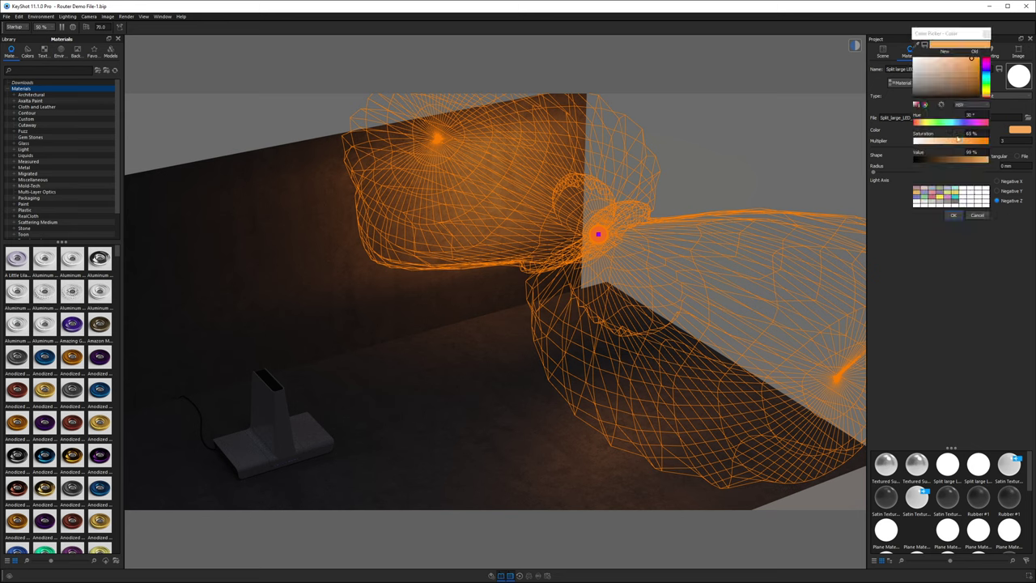
click(937, 144)
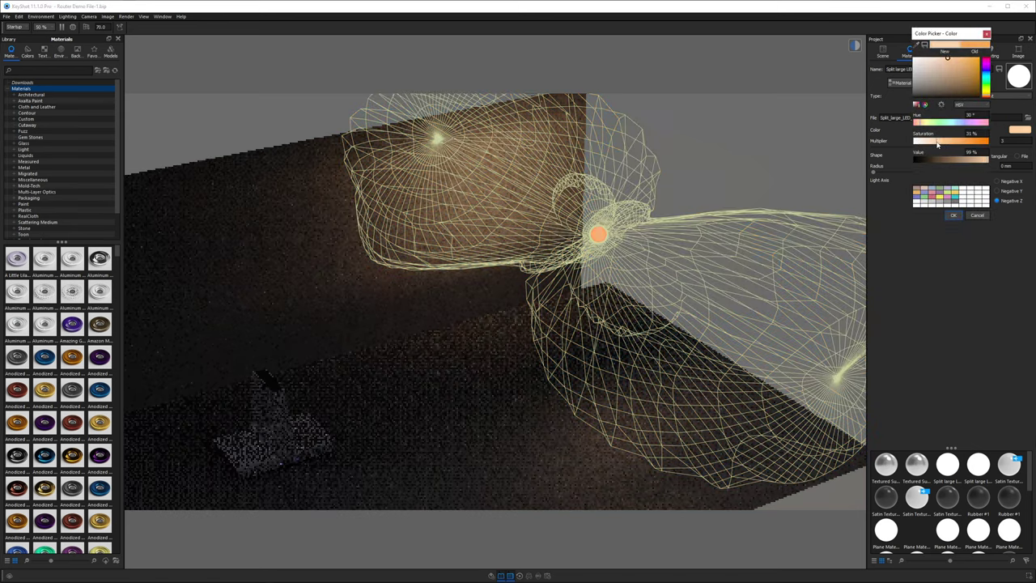
click(953, 216)
mouse_move(967, 147)
mouse_down()
mouse_move(958, 148)
mouse_move(973, 148)
mouse_up()
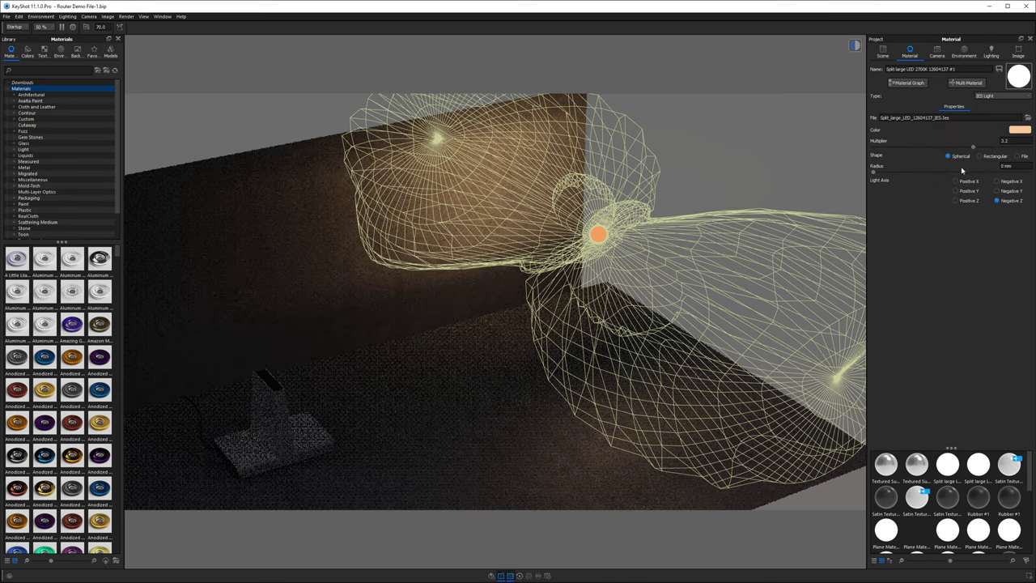
Set the spherical IES light's radius to about 18 mm, switch the shape to Rectangular and increase its width
drag(873, 172, 888, 172)
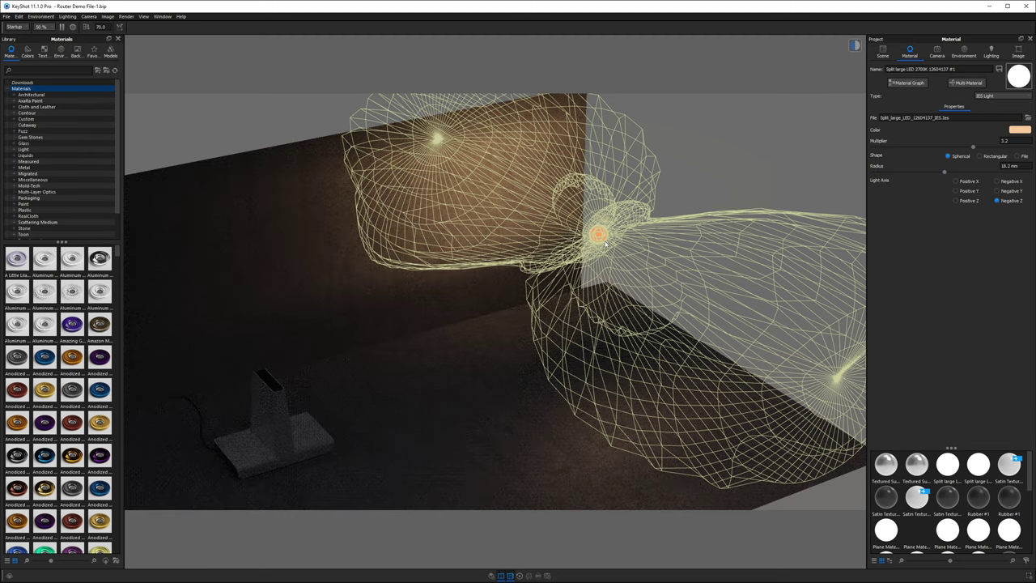
click(994, 156)
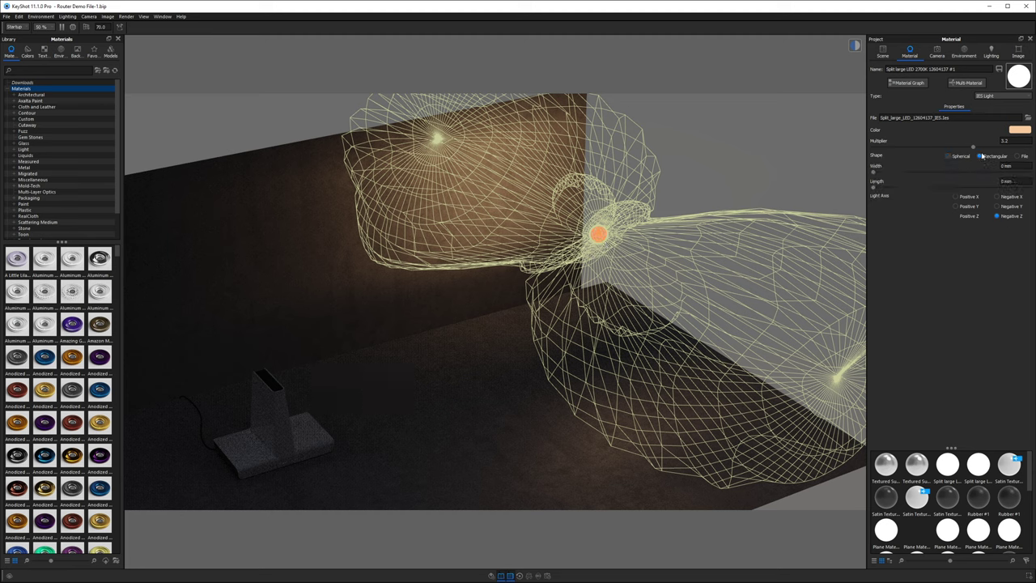
drag(874, 174, 951, 171)
Hide the IES light and show the area light so that it alone illuminates the router
click(883, 52)
click(915, 119)
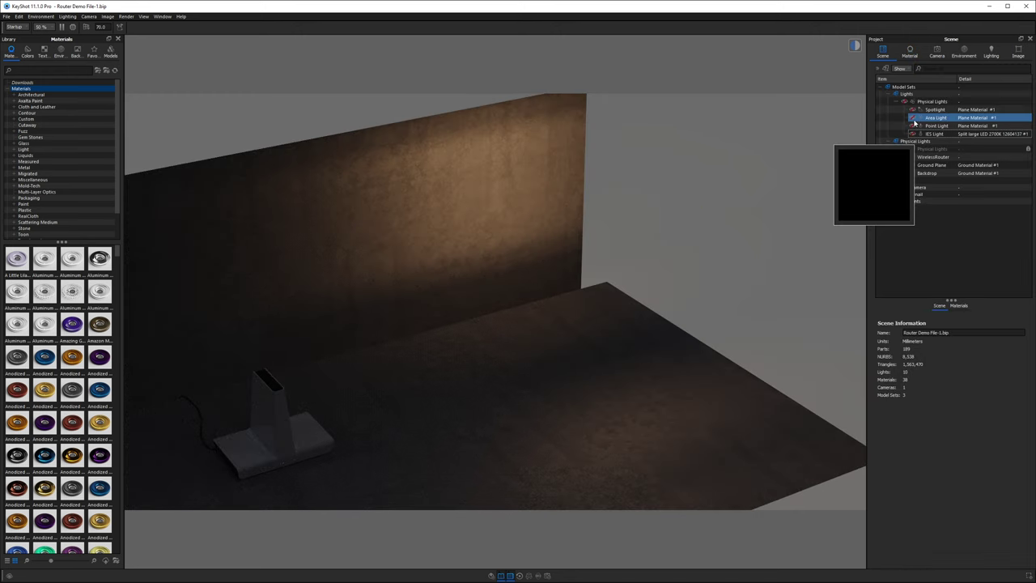
click(913, 118)
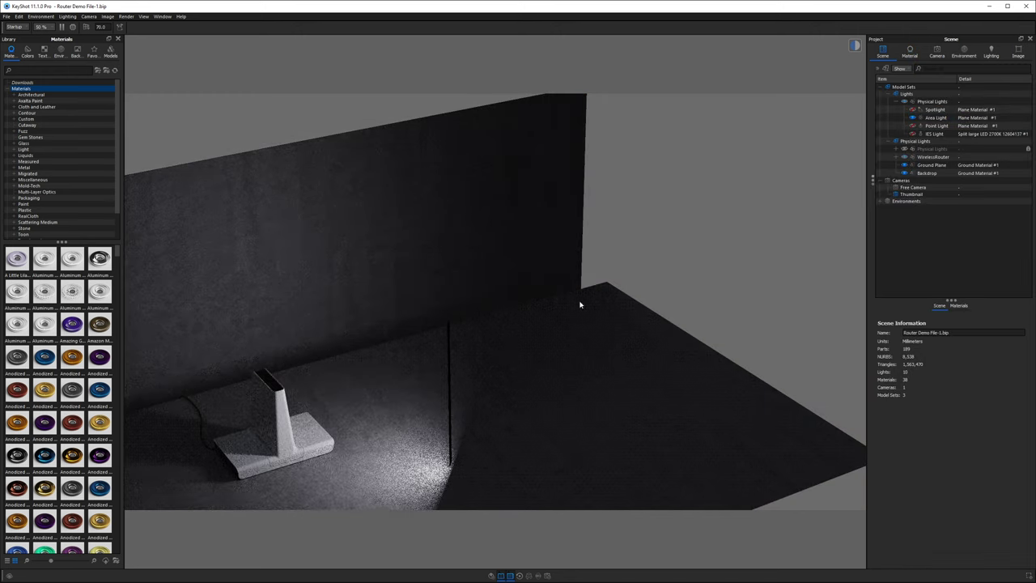
Open the area light's material properties and view the light closely beside the router
drag(620, 280, 576, 176)
scroll(596, 310, up, 2)
double_click(931, 117)
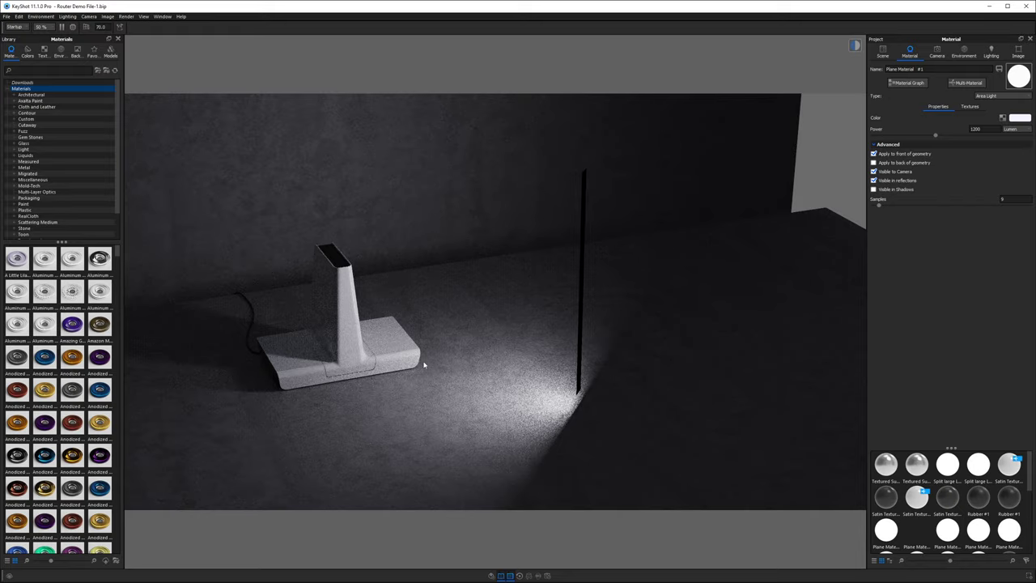
scroll(422, 363, up, 3)
drag(422, 363, 470, 283)
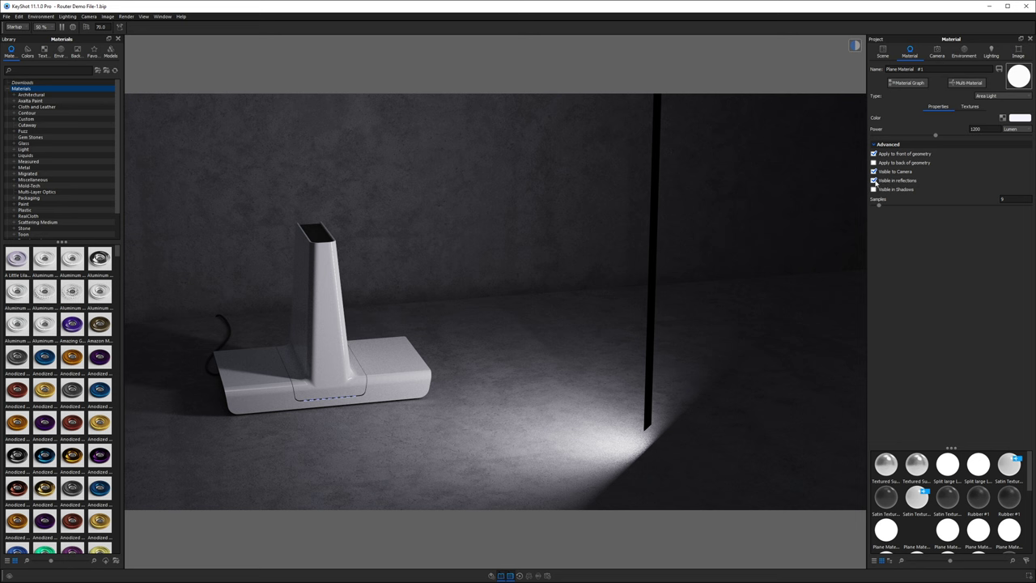
Try toggling the area light's visibility in reflections and to the camera and its back-of-geometry emission, restoring each setting
click(873, 181)
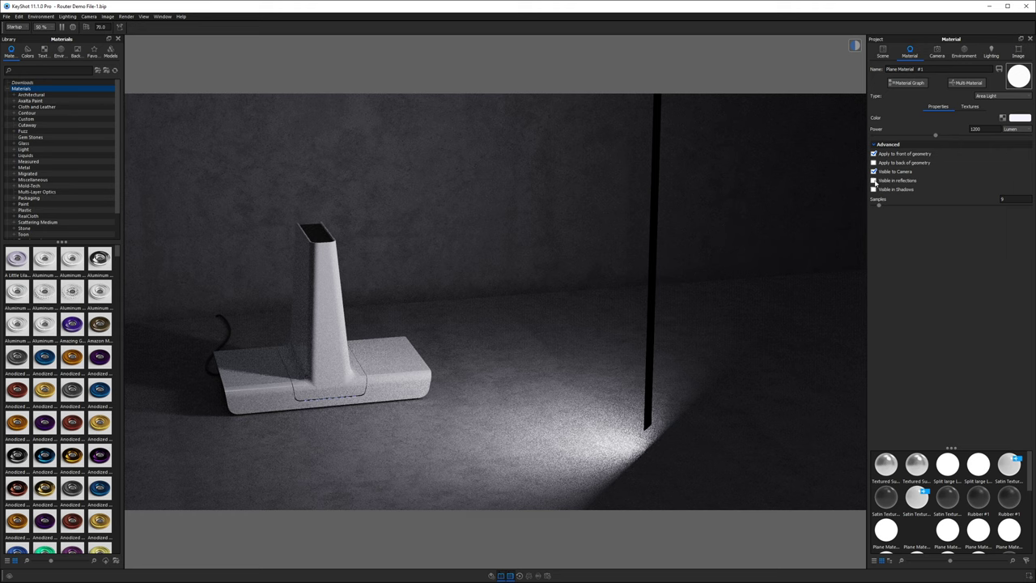
click(874, 181)
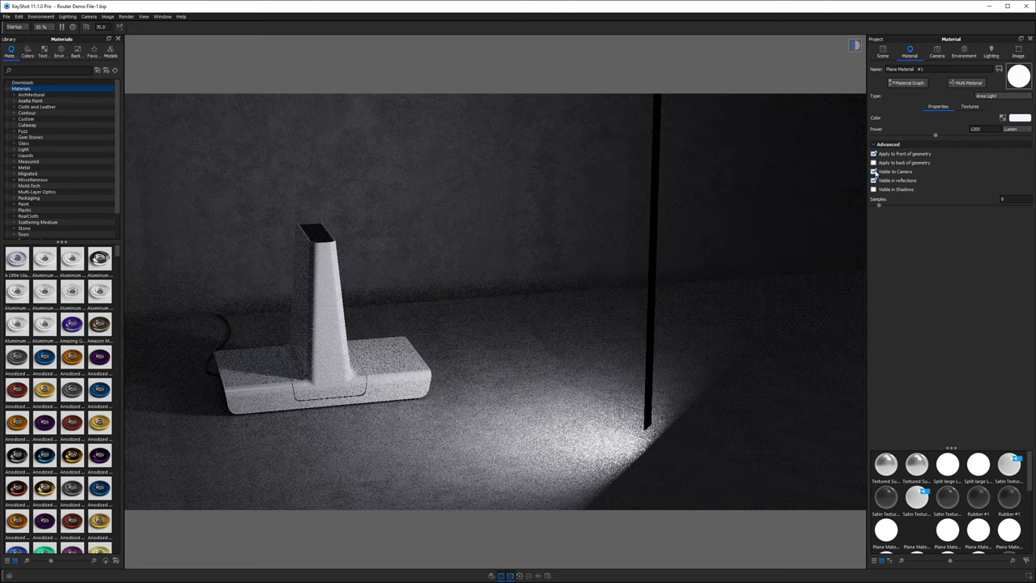
click(873, 171)
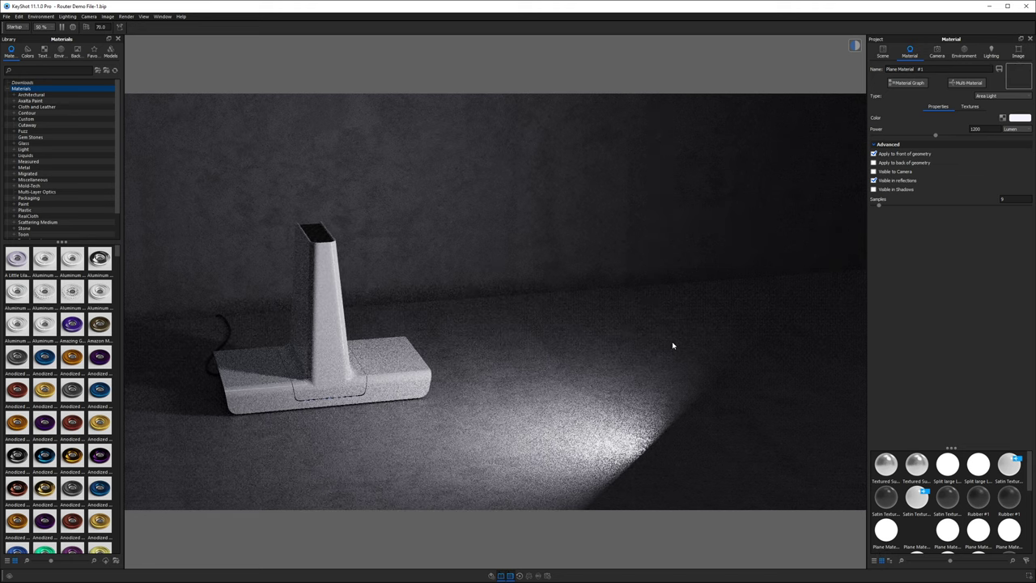
scroll(627, 232, up, 2)
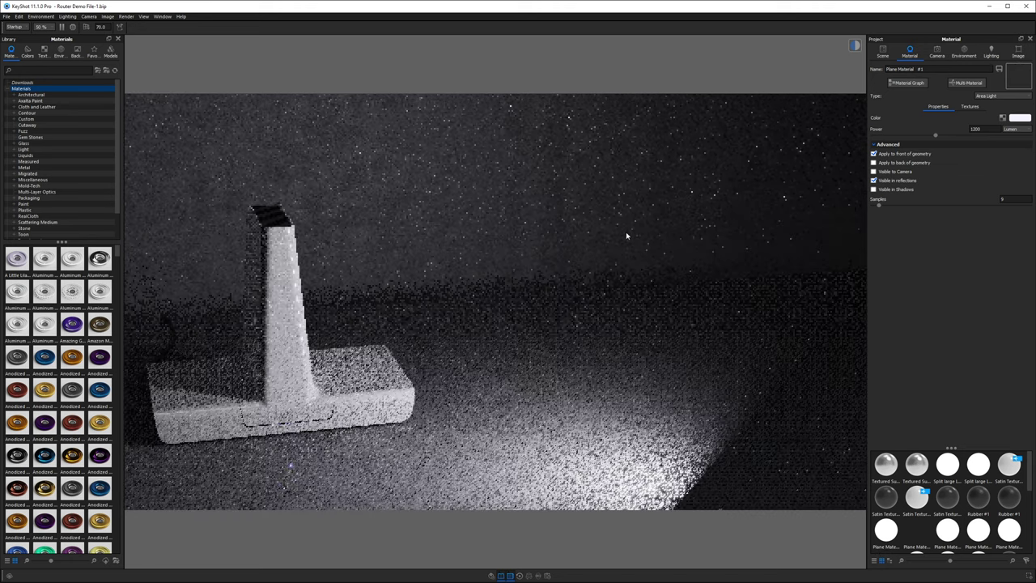
drag(626, 236, 257, 326)
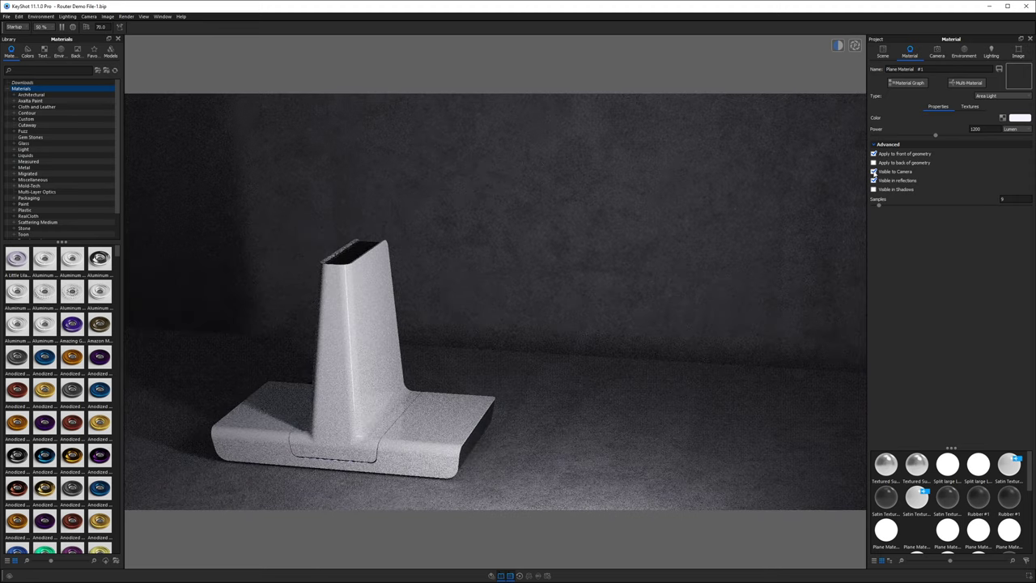
click(873, 172)
click(873, 162)
click(873, 163)
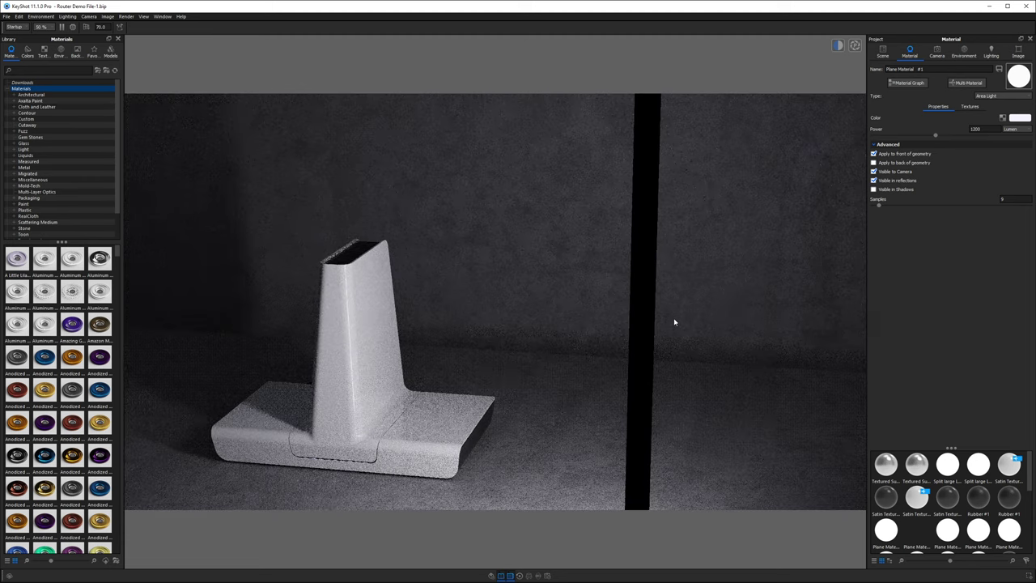
drag(675, 322, 520, 381)
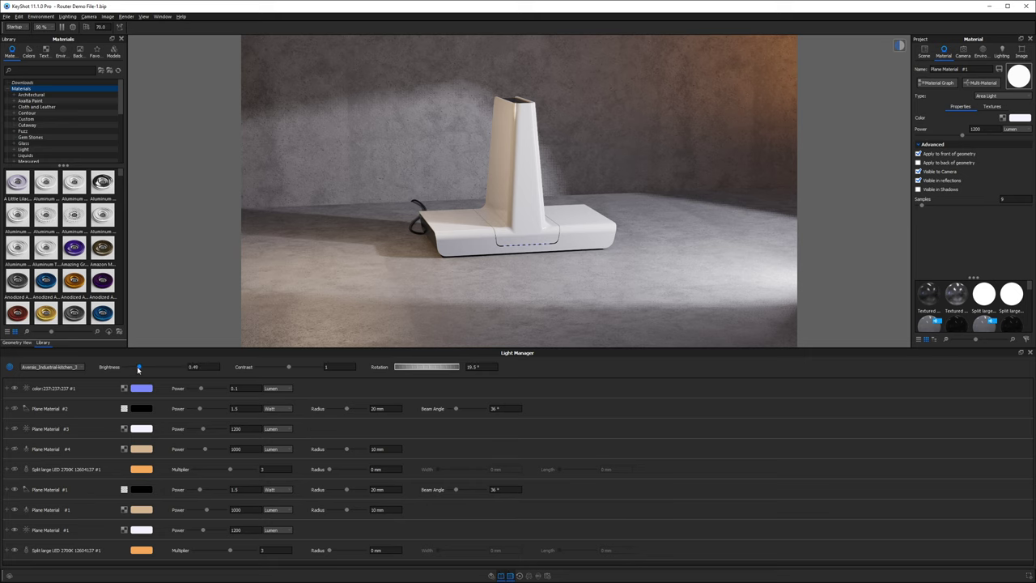
Set the environment brightness to about 0.776 in the Light Manager and turn off the listed physical lights
mouse_move(138, 369)
mouse_down()
mouse_move(127, 369)
mouse_move(158, 369)
mouse_move(148, 369)
mouse_up()
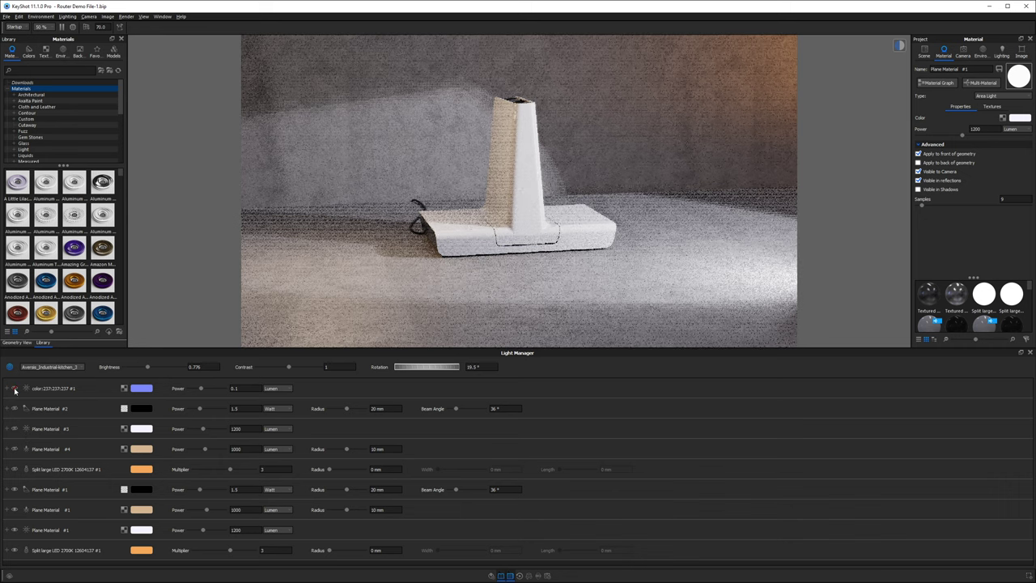
click(14, 489)
click(14, 510)
click(13, 530)
click(15, 551)
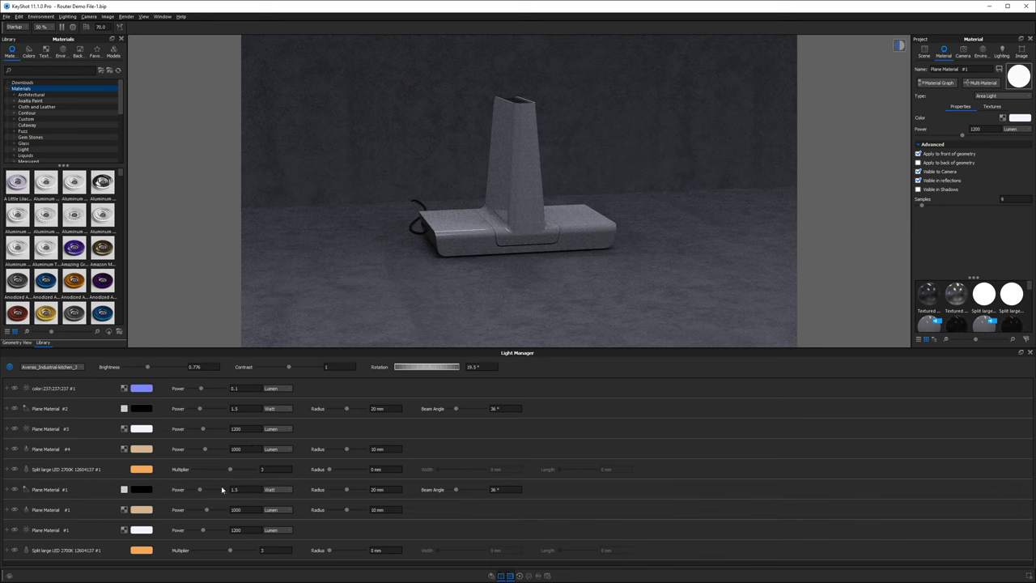
Turn the physical lights back on in the Light Manager, including all LEDs grouped under the blue light material
click(15, 550)
click(14, 530)
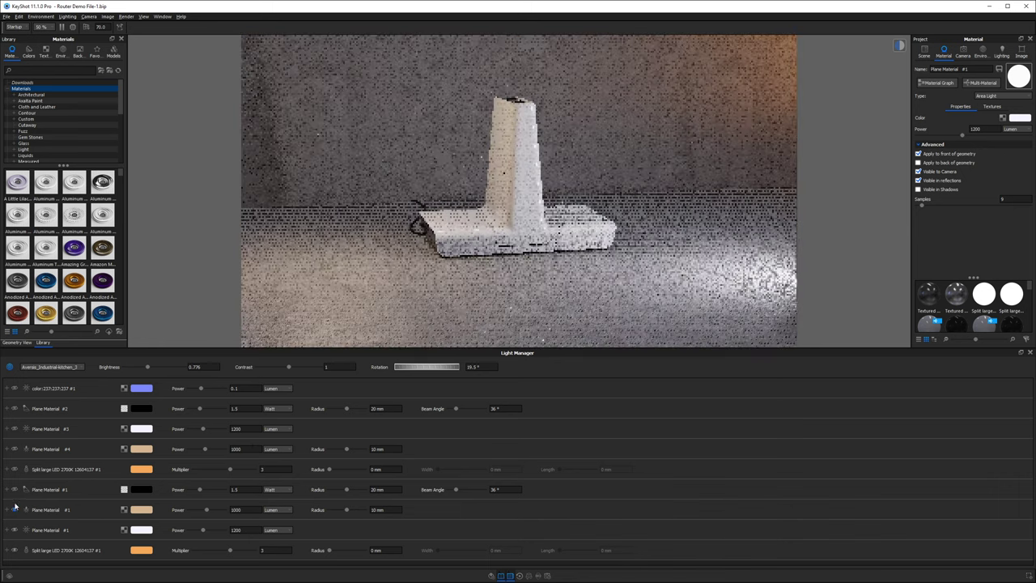
click(9, 389)
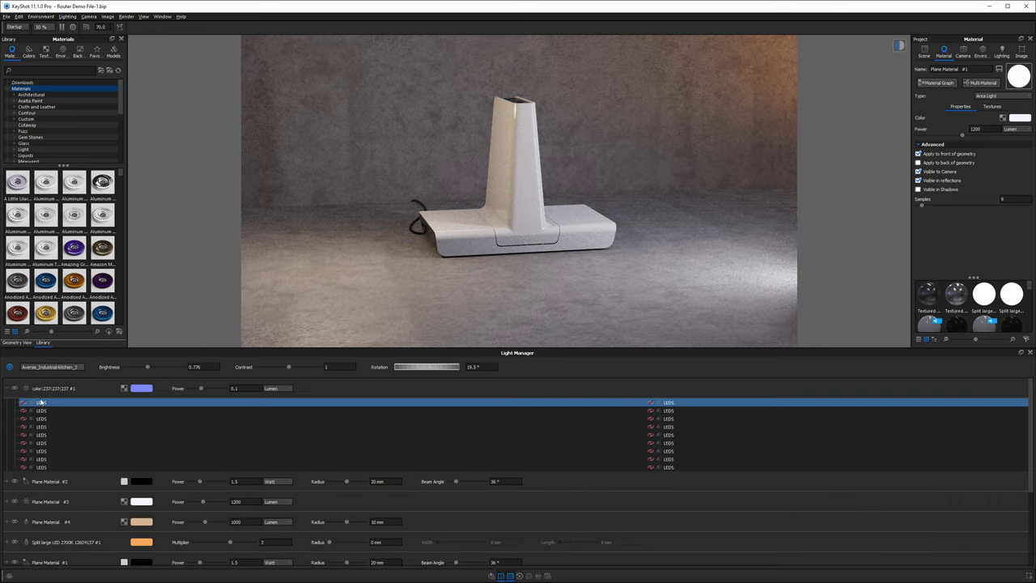
click(14, 388)
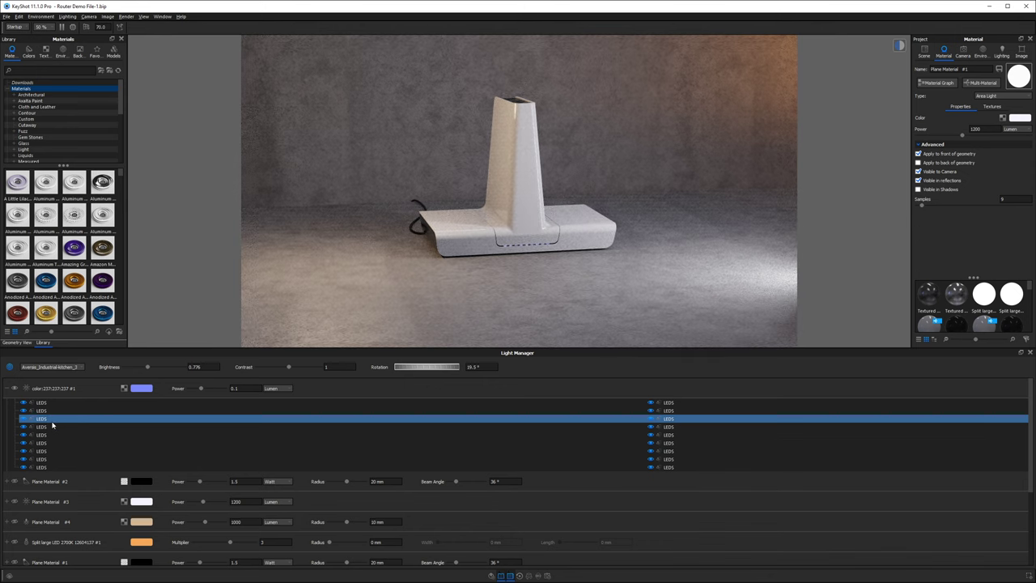
click(9, 389)
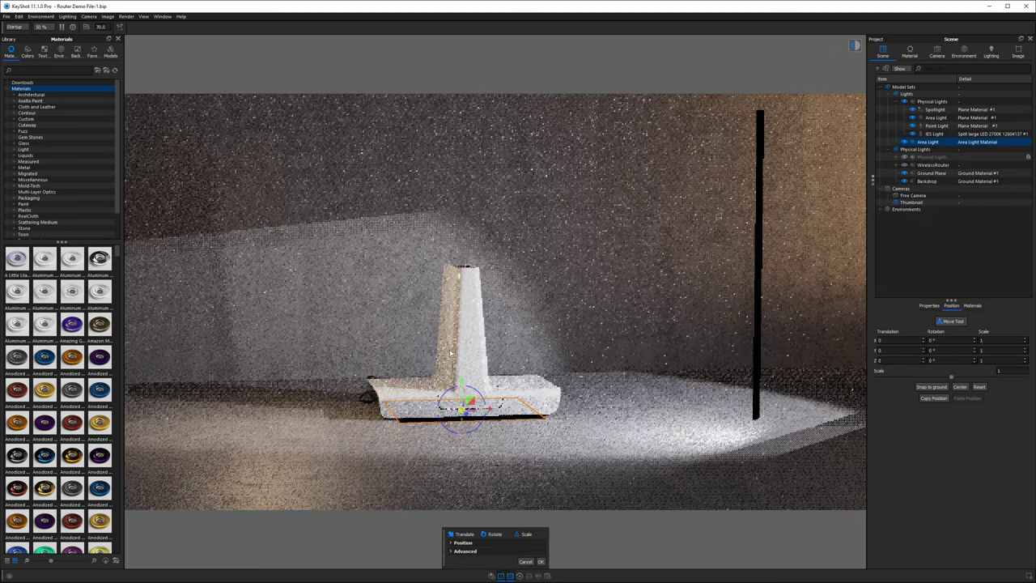
Raise the new area light about 367 mm, shift it about 239 mm in negative X and hide the Physical Lights group
drag(464, 386, 453, 242)
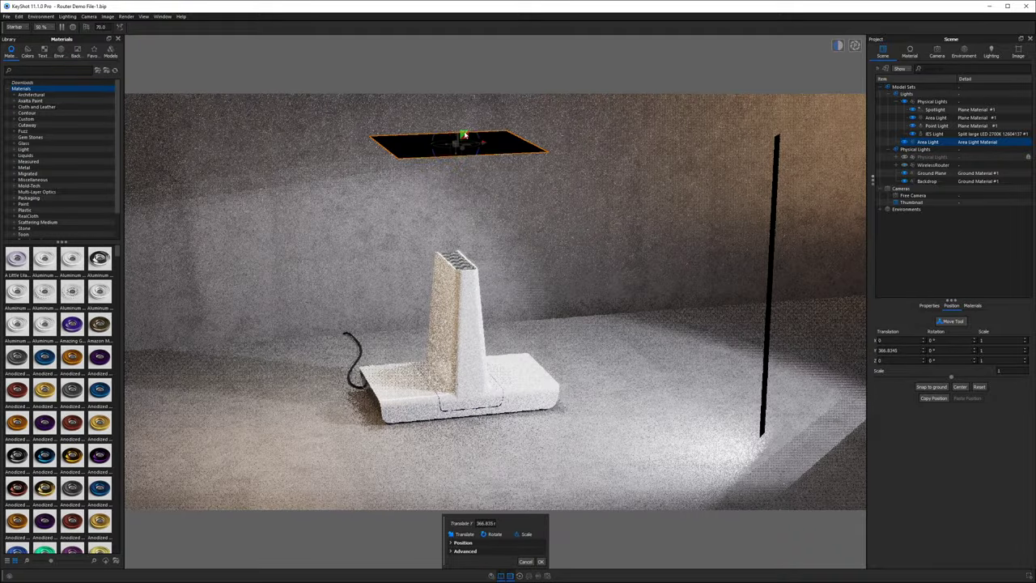
drag(473, 137, 278, 148)
click(904, 101)
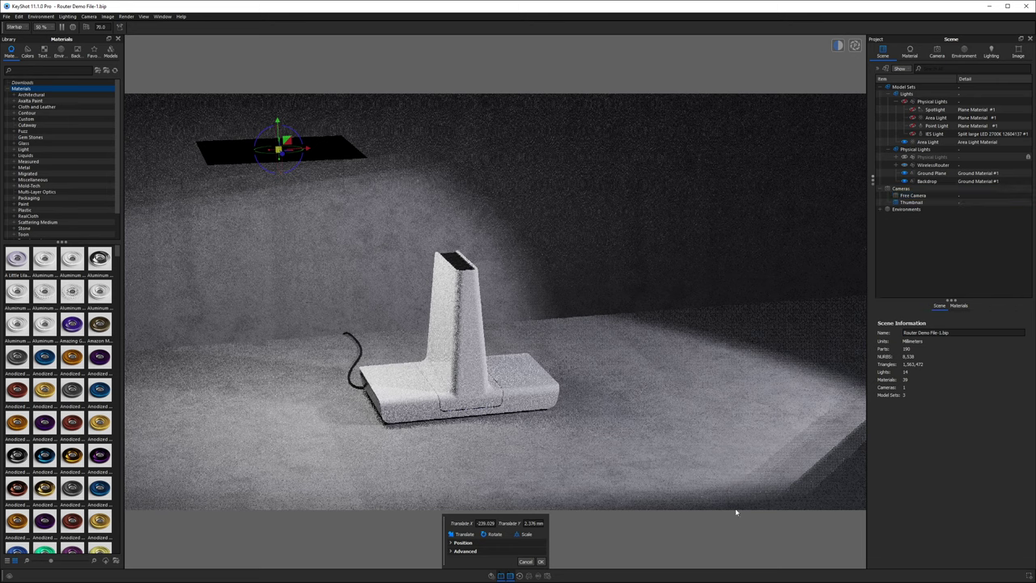
click(547, 562)
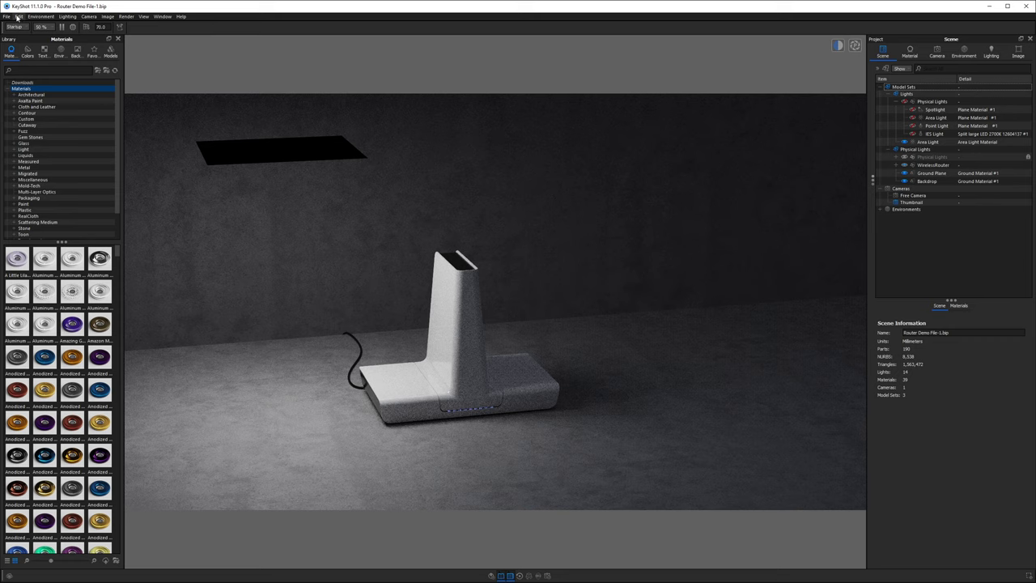
click(19, 17)
mouse_move(28, 50)
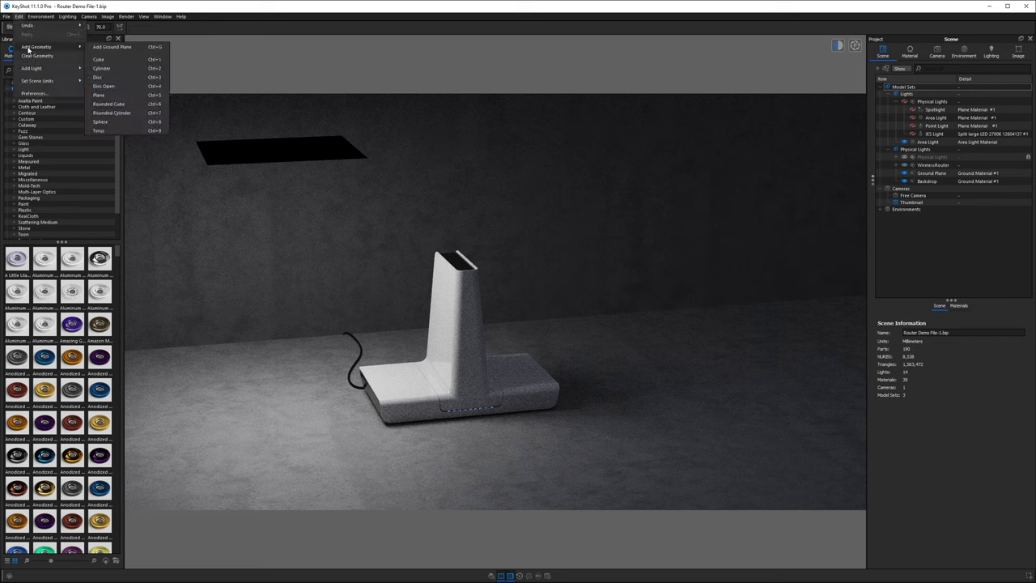
mouse_move(32, 70)
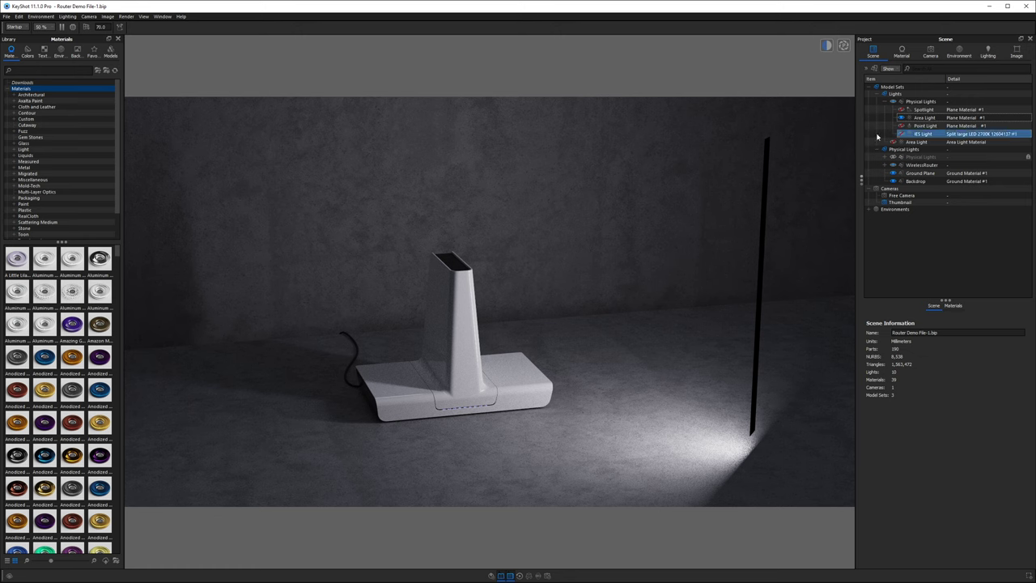
Create a new model set named Area Light from the area light in the Physical Lights group
right_click(910, 119)
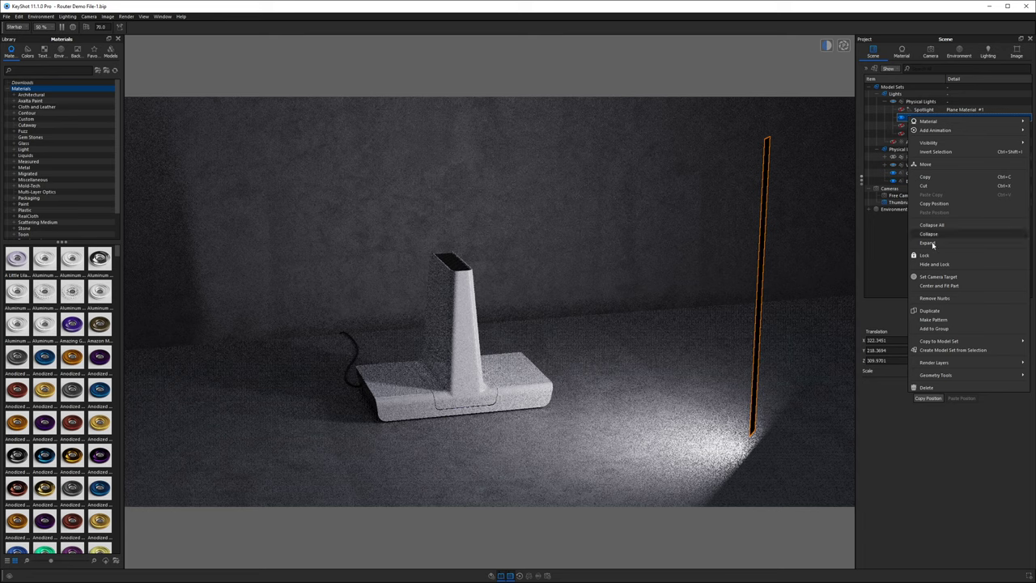
click(947, 350)
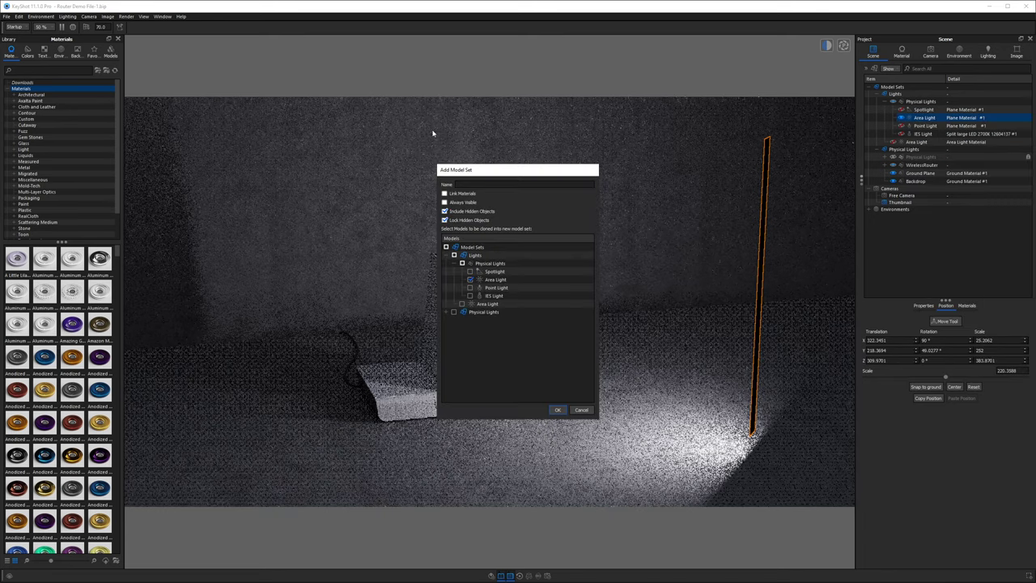
text(Area Light)
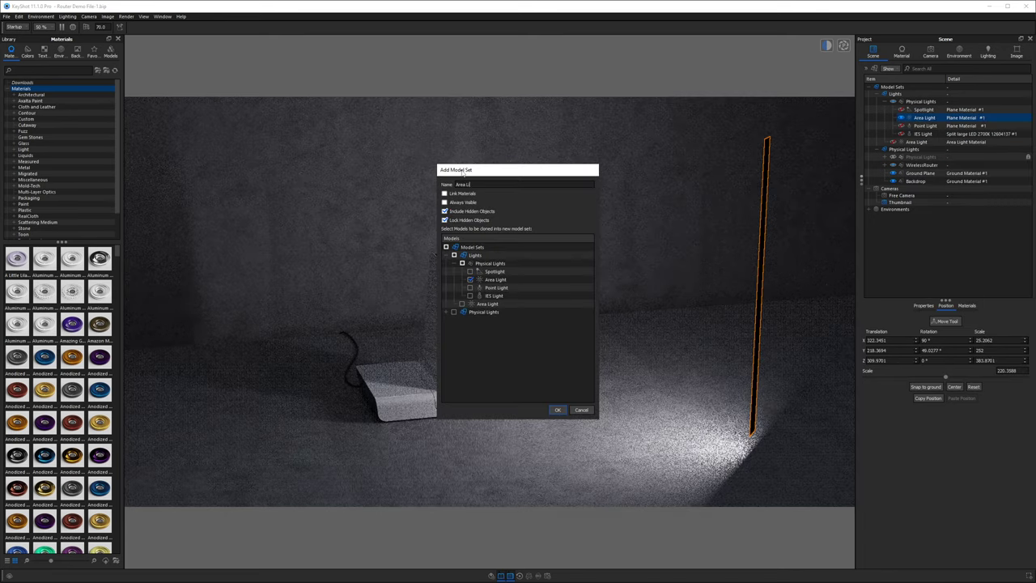
key(Return)
click(861, 180)
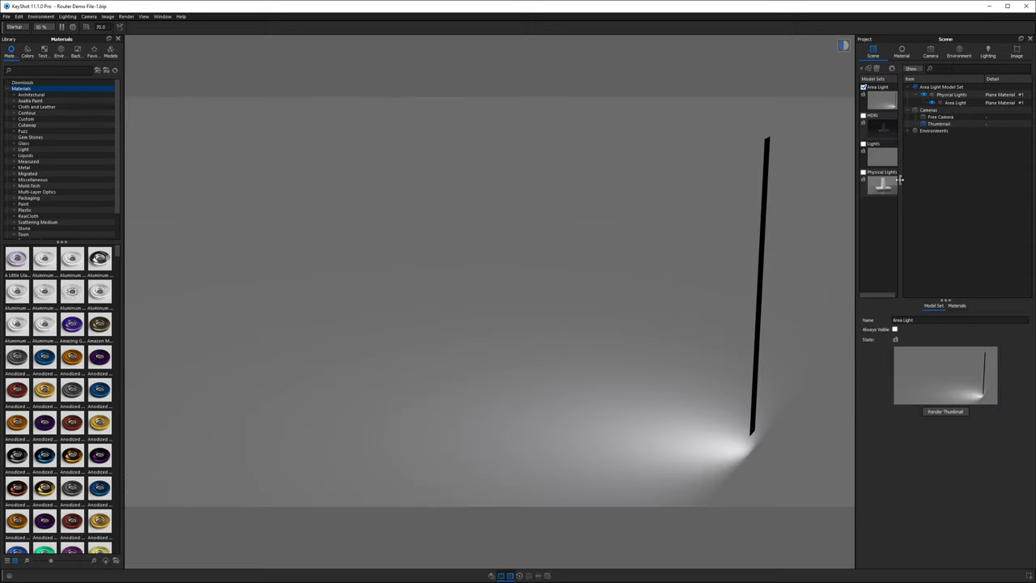
click(899, 179)
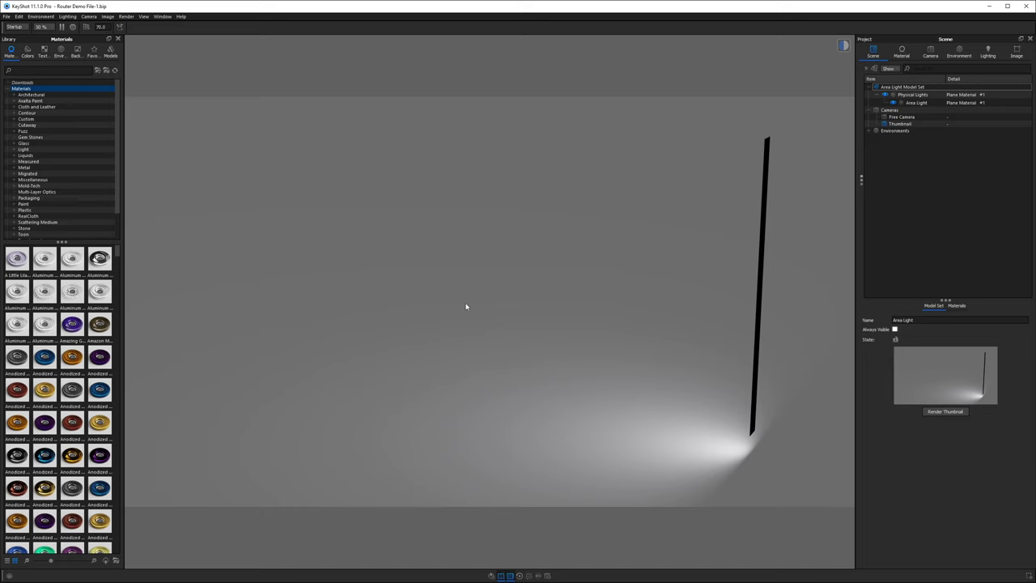
Save only the Area Light model set's geometry to the model library's Custom folder, excluding NURBS, cameras, environments, image styles and studios
click(110, 51)
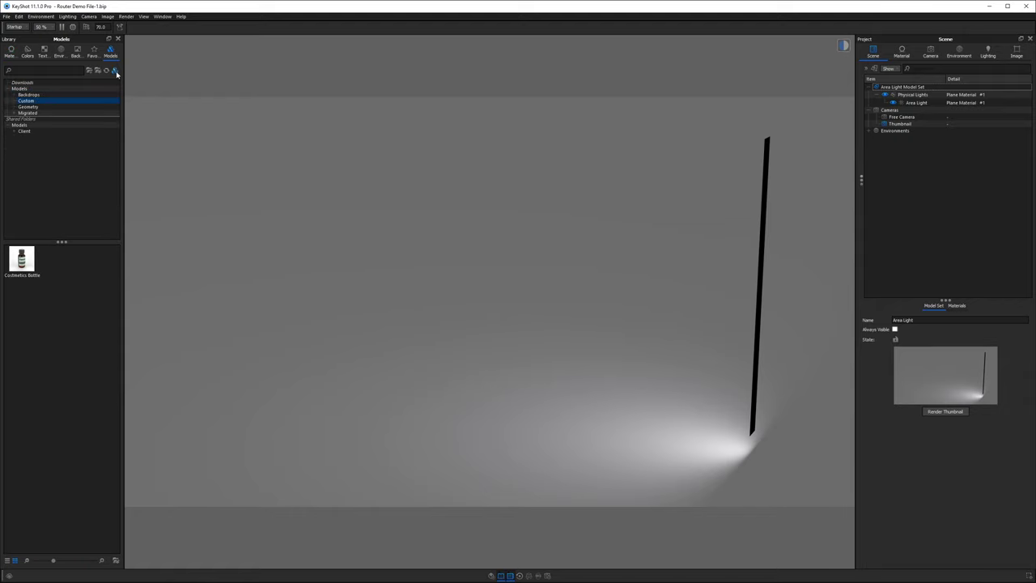
click(115, 71)
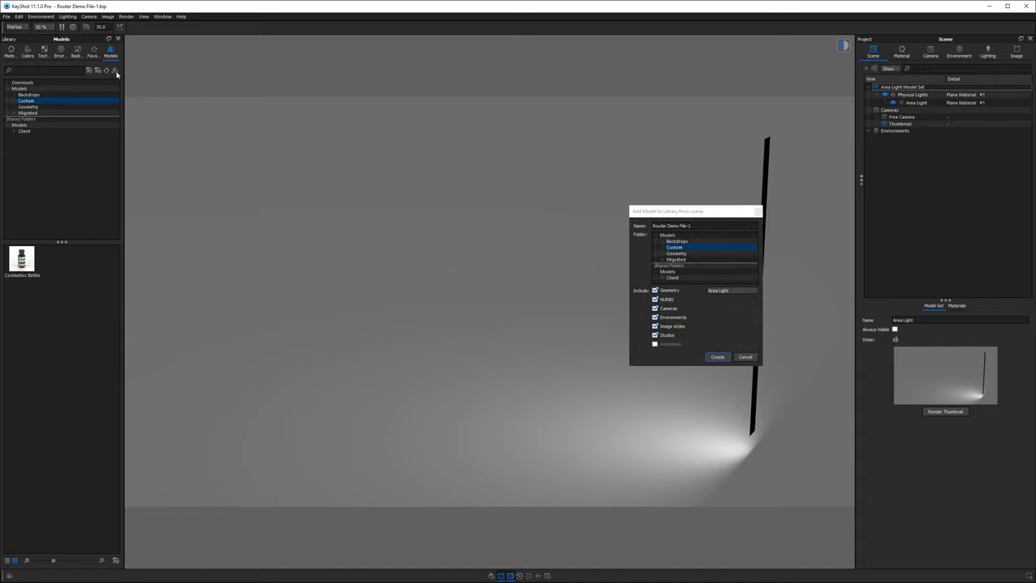
click(667, 335)
click(665, 326)
click(665, 317)
click(662, 309)
click(661, 299)
click(715, 289)
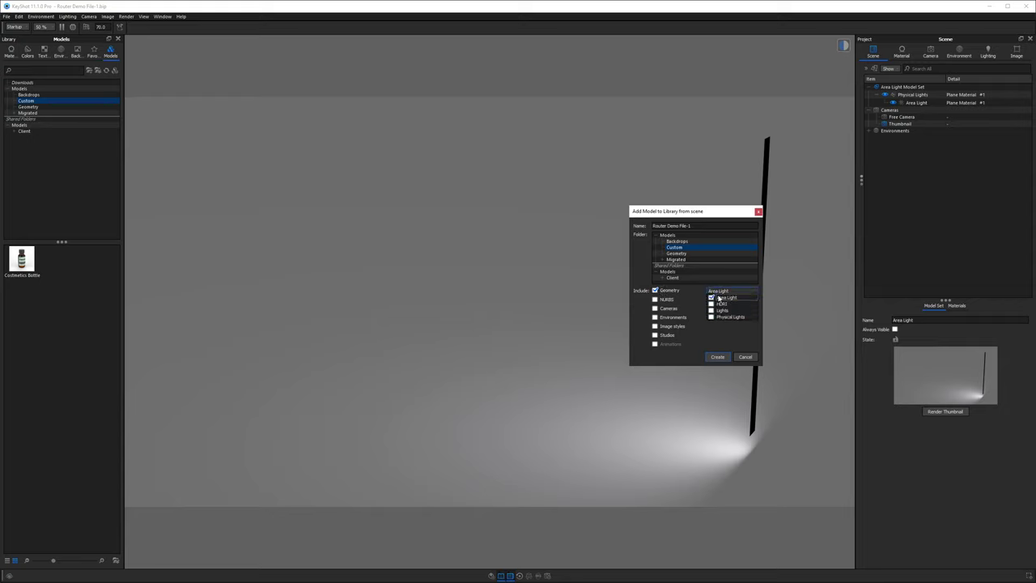
click(729, 359)
click(718, 355)
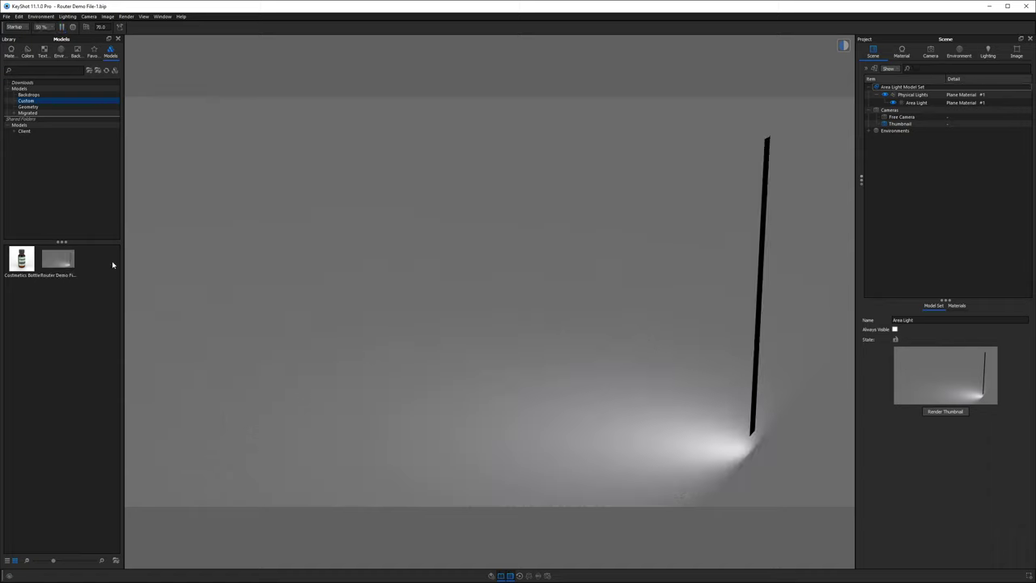
Assign the hotkey Ctrl+9 to the saved Router Demo File-1 light model in the library
mouse_move(62, 260)
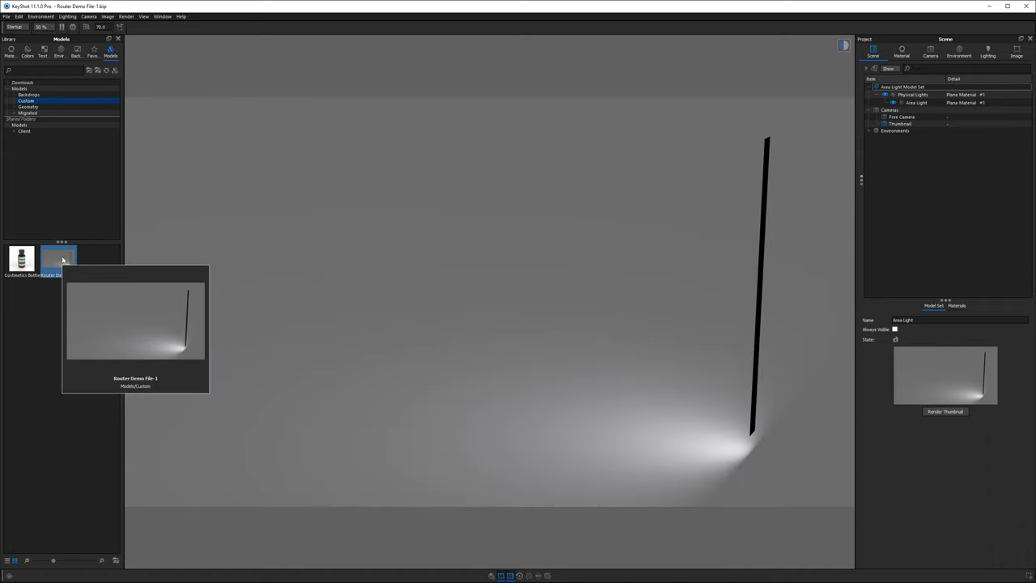
right_click(63, 259)
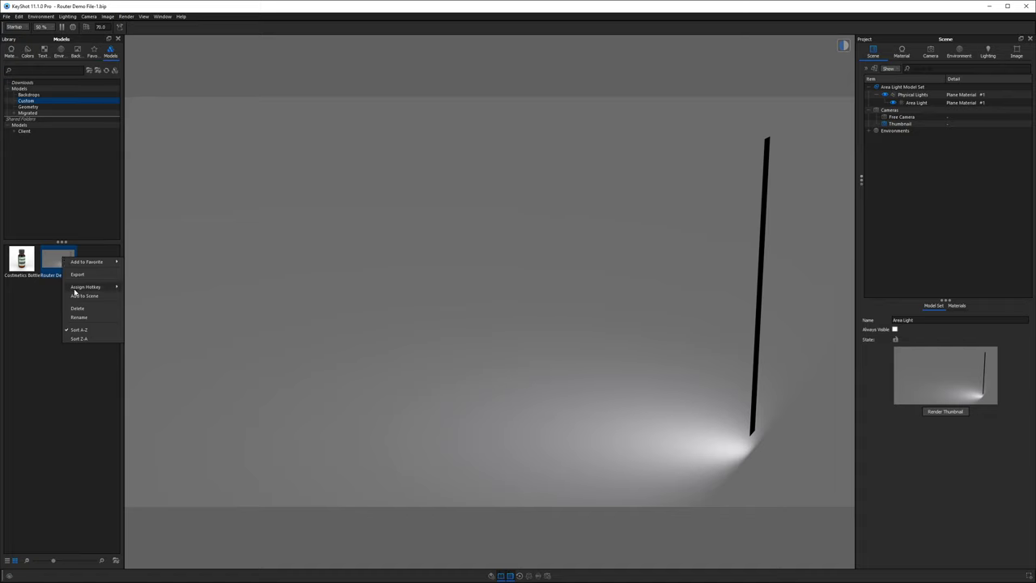
mouse_move(74, 289)
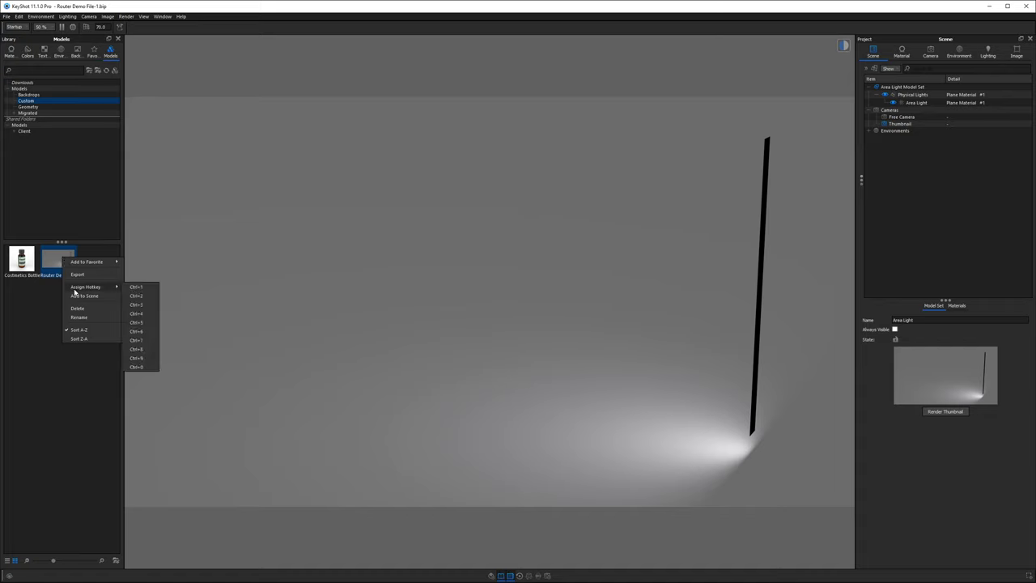
click(146, 358)
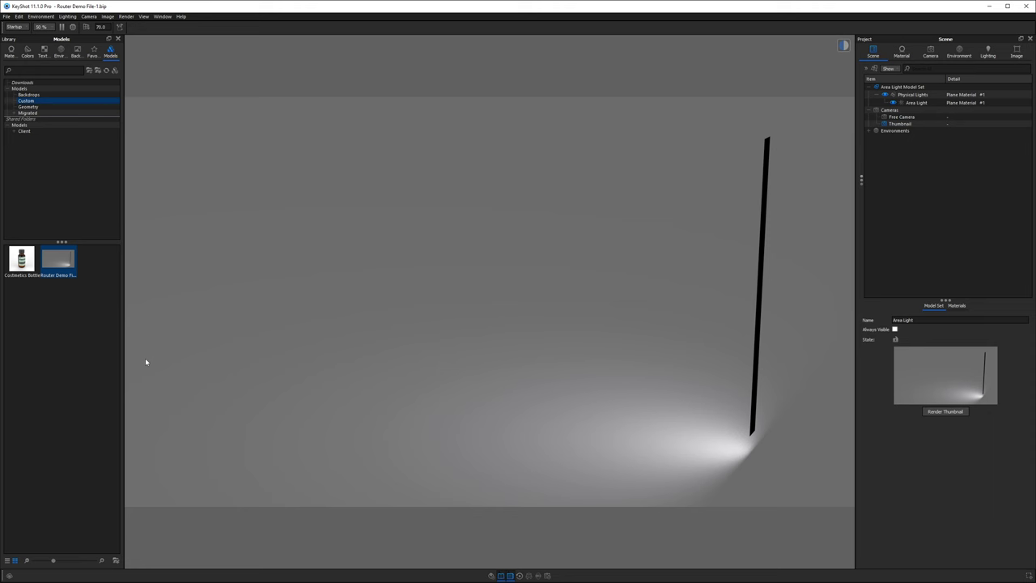
Activate the Physical Lights studio and hide the remaining area light in its Physical Lights group
key(ctrl+9)
click(478, 242)
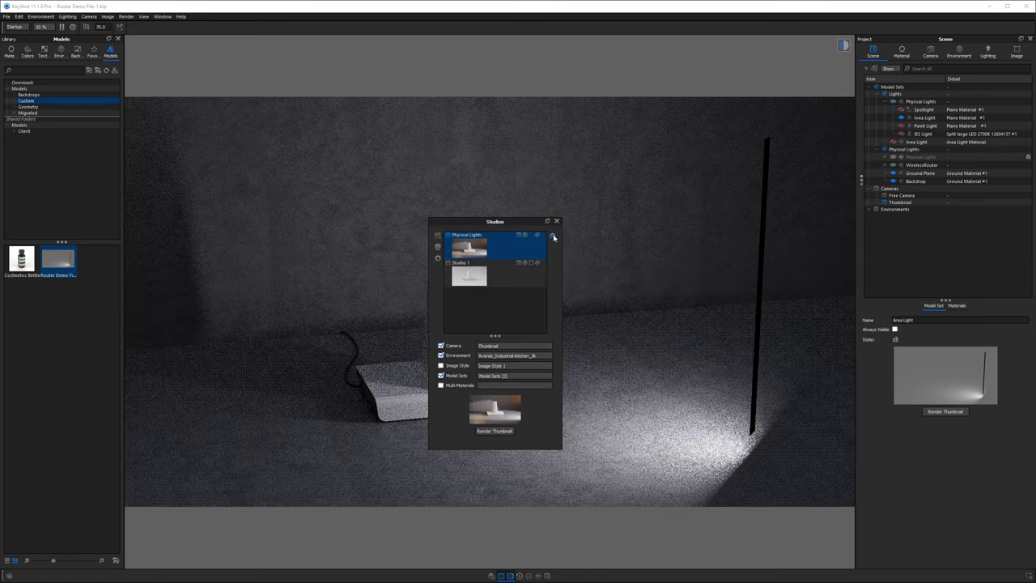
click(556, 221)
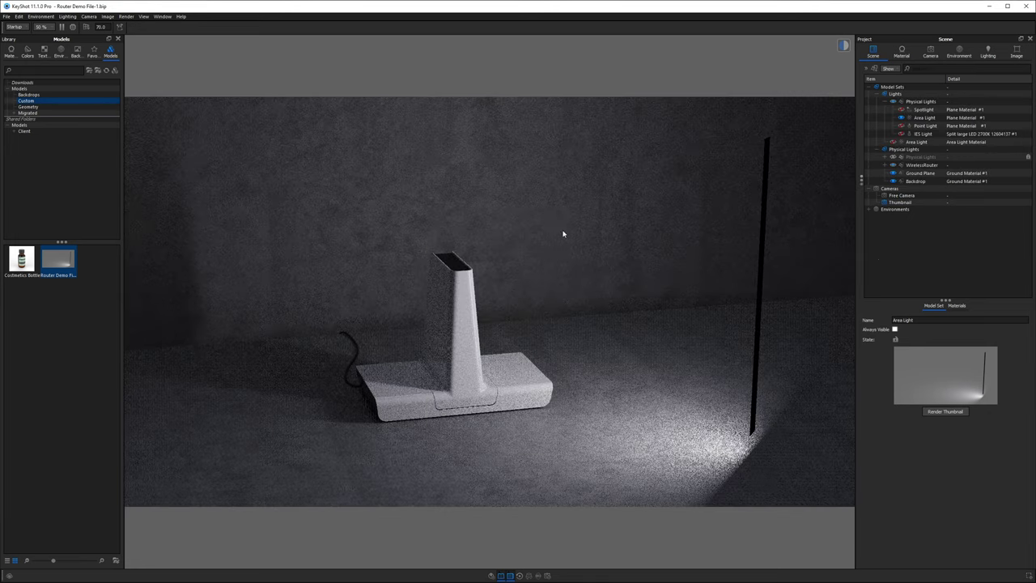
click(900, 118)
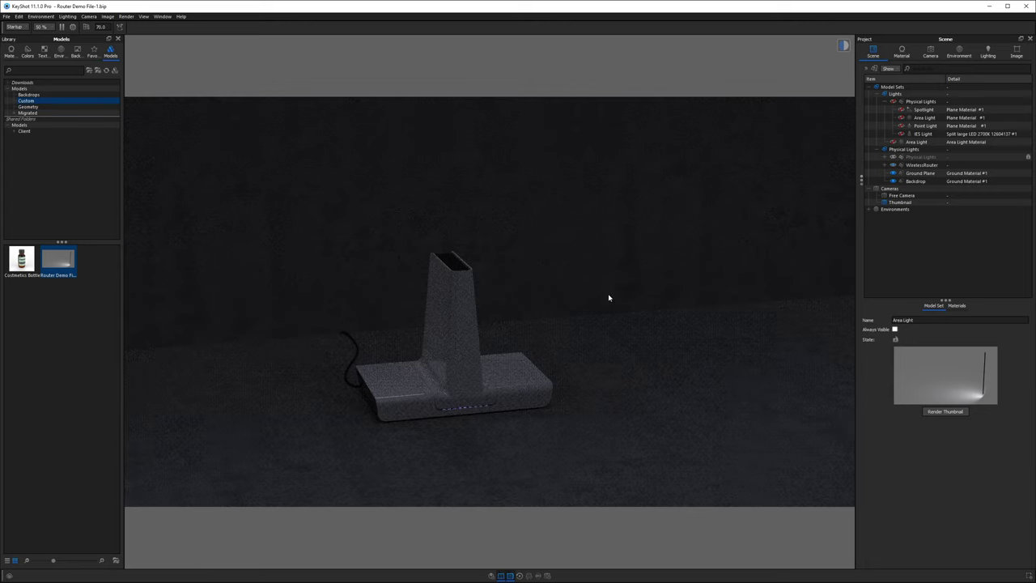
Add the saved area light to the scene and move it beside the router at about X -51.5, Y -19.3, Z 20.2
key(Return)
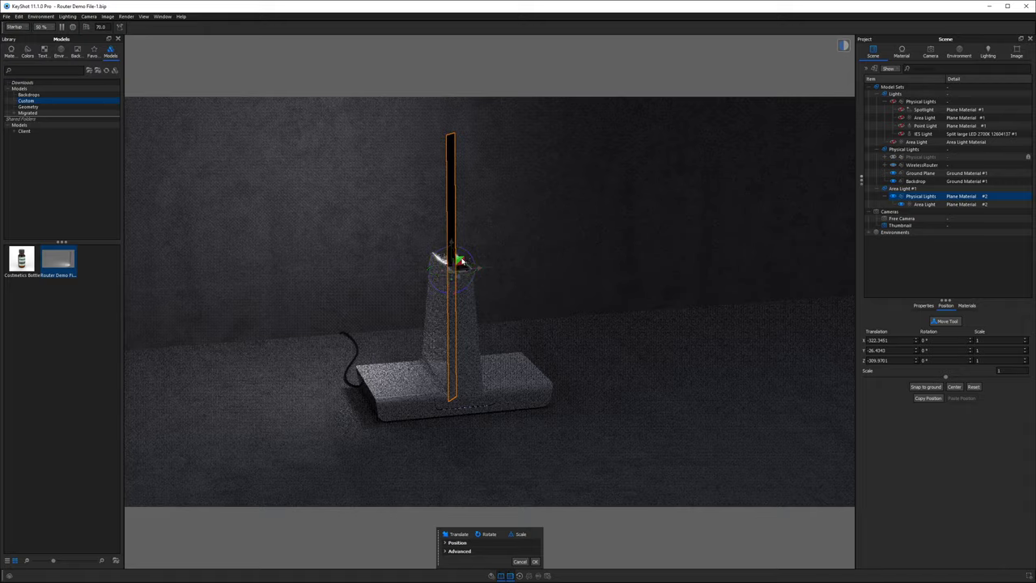
drag(459, 261, 625, 299)
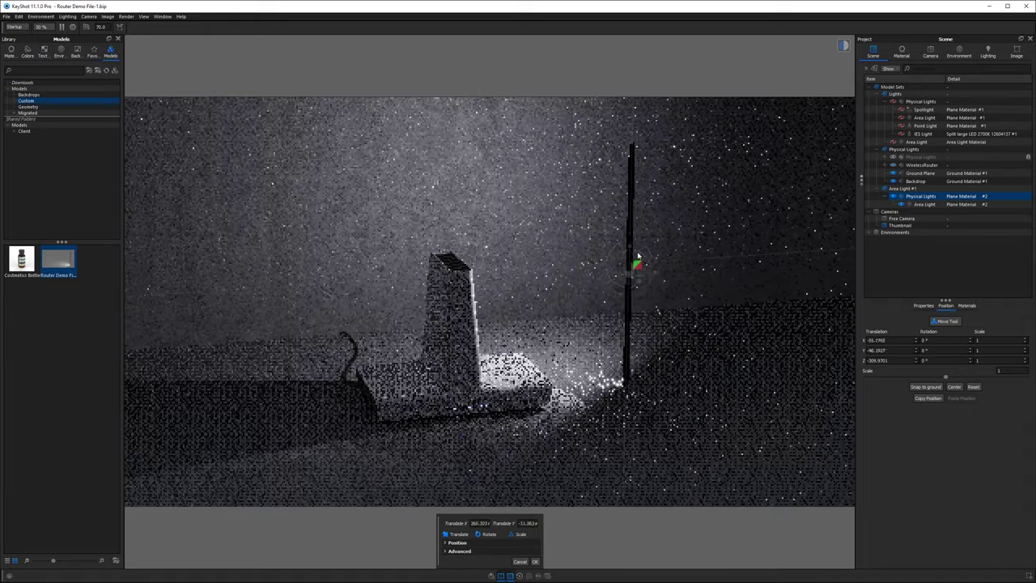
drag(638, 256, 728, 311)
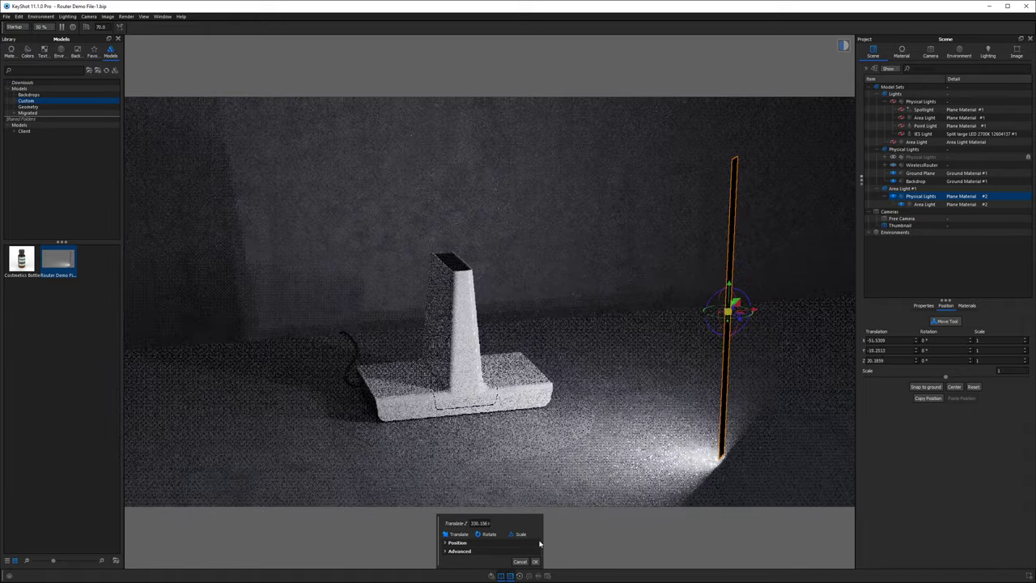